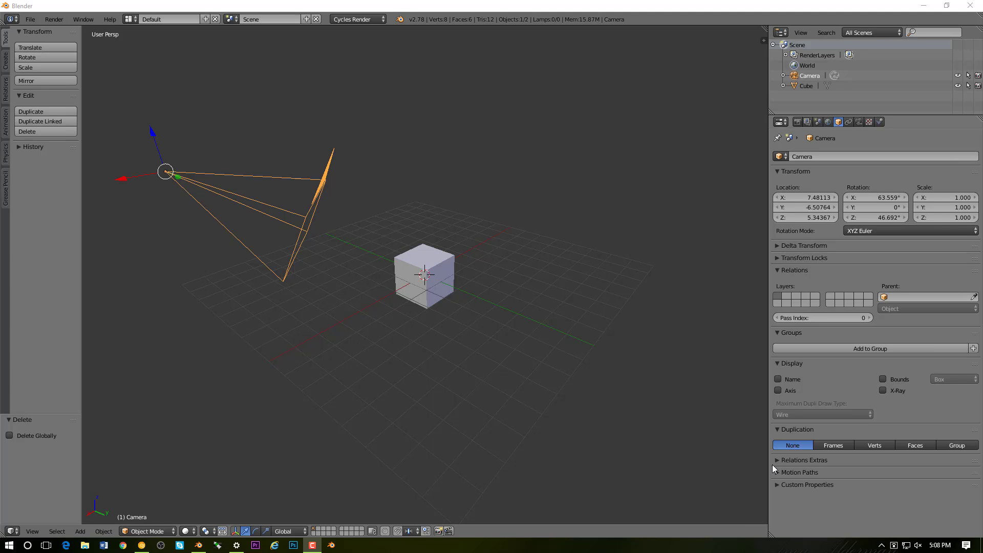
pyautogui.hotkey('alt', 'Tab')
pyautogui.press('Tab')
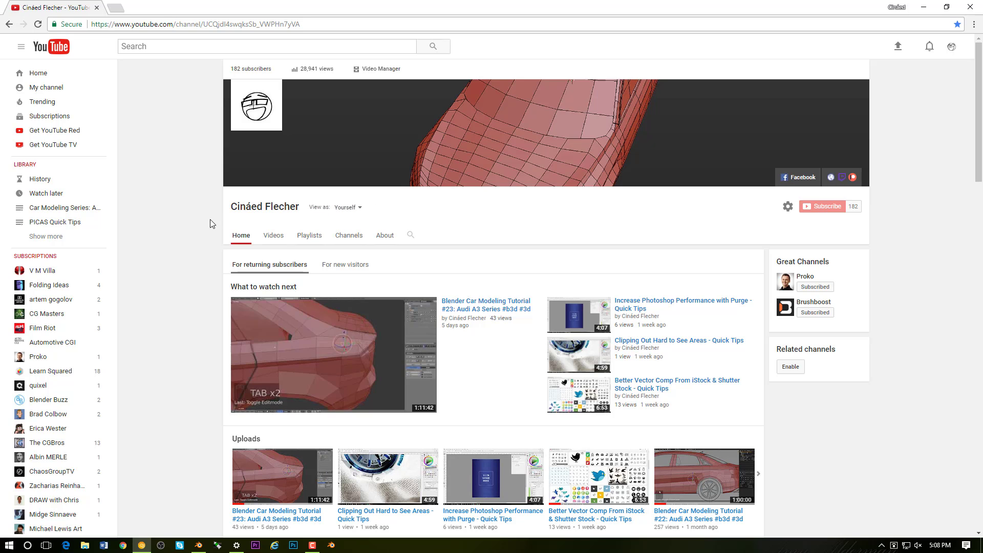
pyautogui.hotkey('alt', 'Tab')
pyautogui.hotkey('alt', 'Tab')
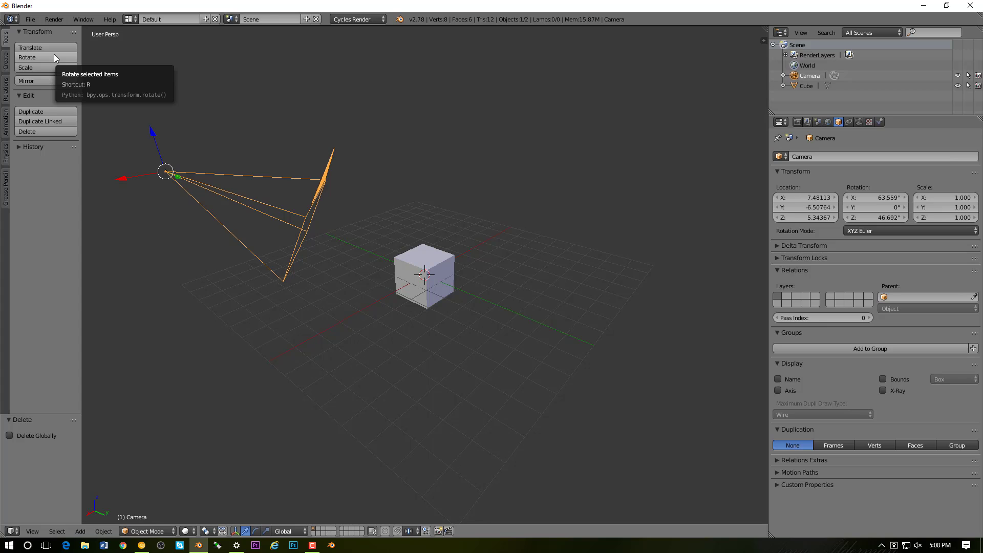
# Step: Load the factory settings and switch the render engine to Cycles Render
pyautogui.click(31, 20)
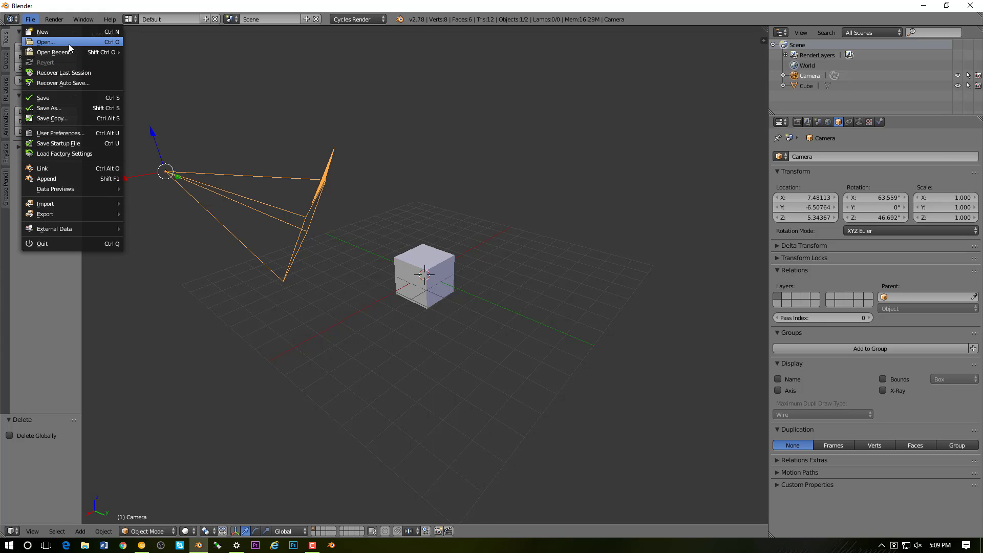
pyautogui.click(63, 155)
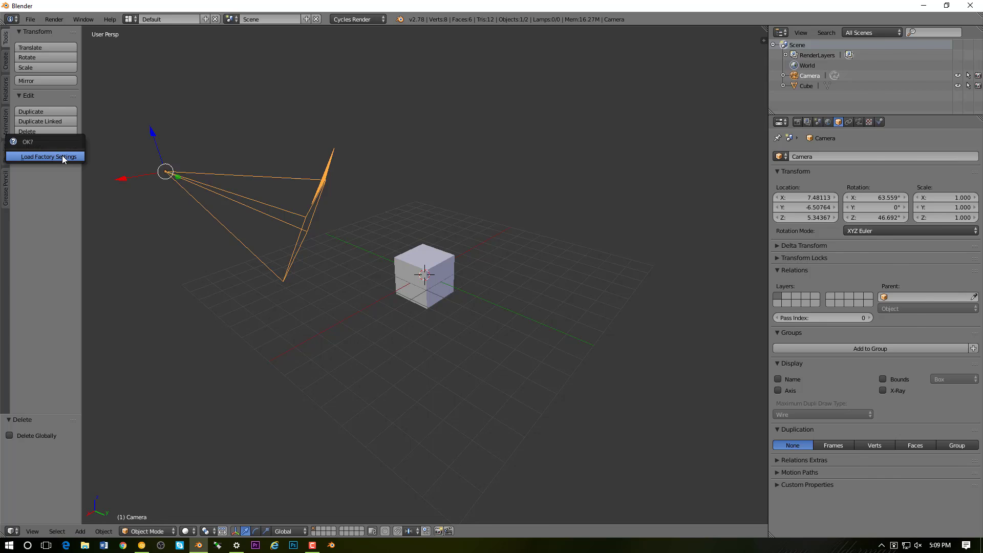
pyautogui.click(62, 155)
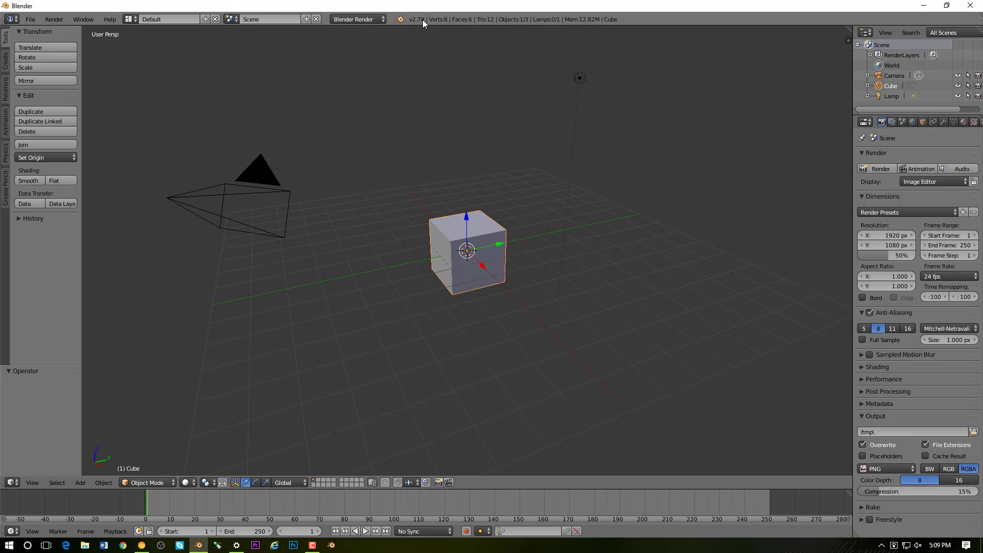
pyautogui.click(361, 22)
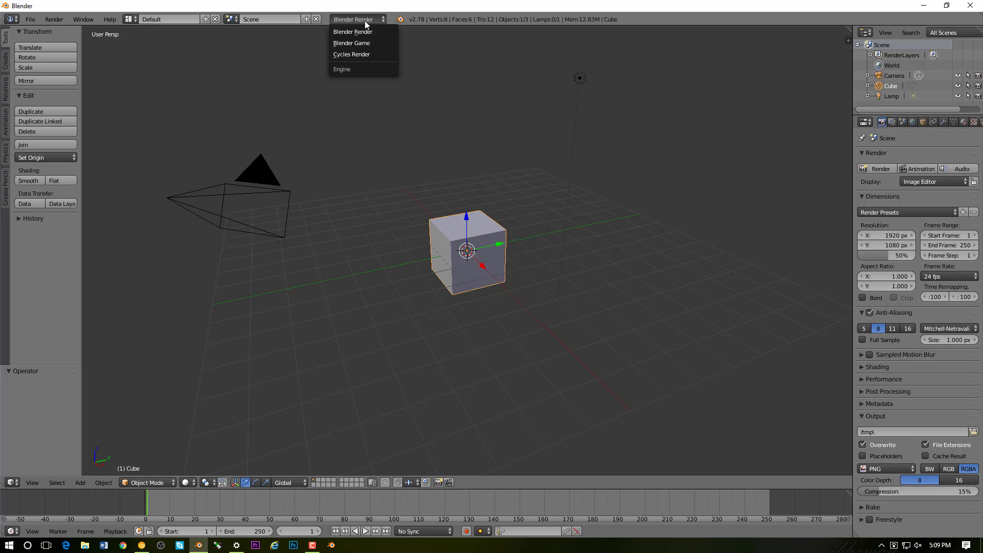
pyautogui.click(352, 53)
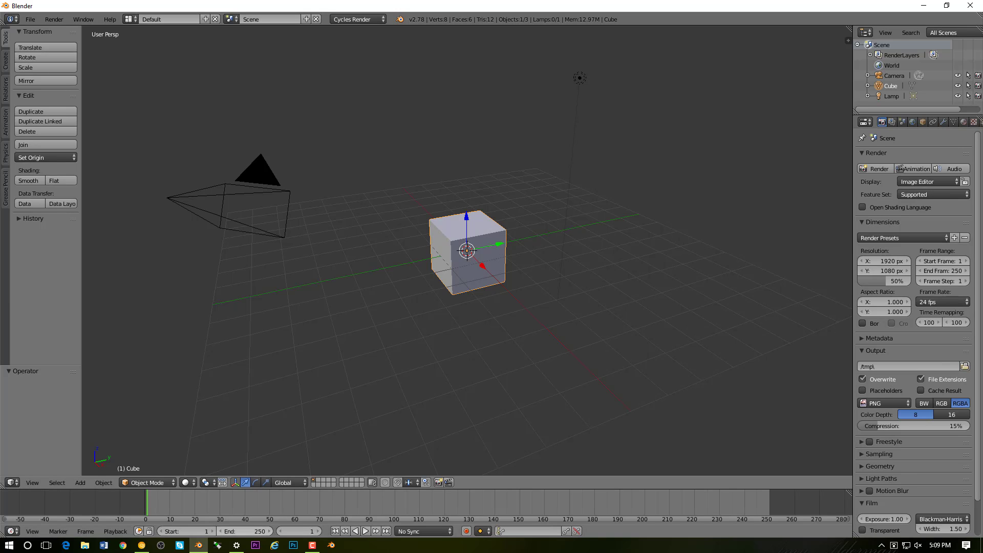
# Step: Set the animation end frame to 1 and remove the timeline by merging its area into the 3D view
pyautogui.click(262, 527)
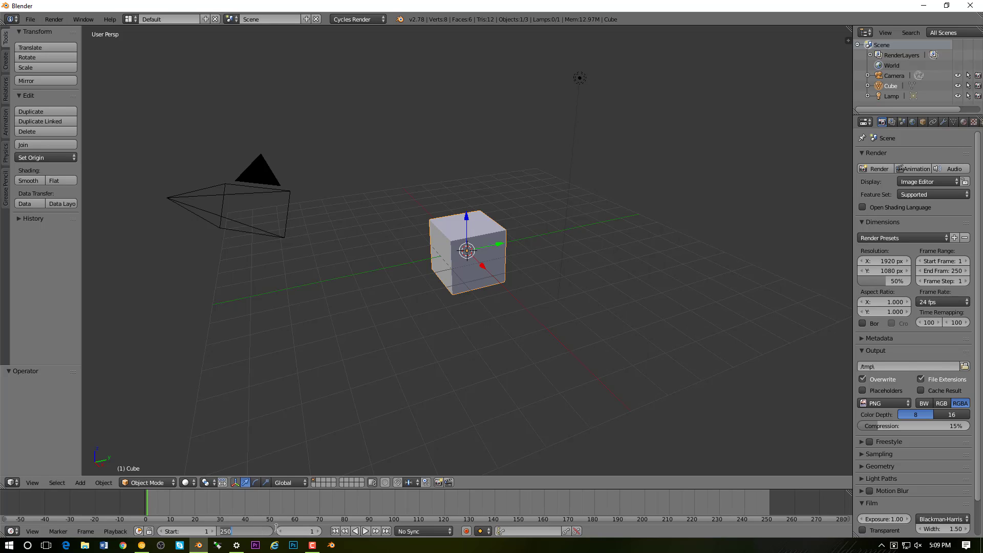
pyautogui.click(277, 528)
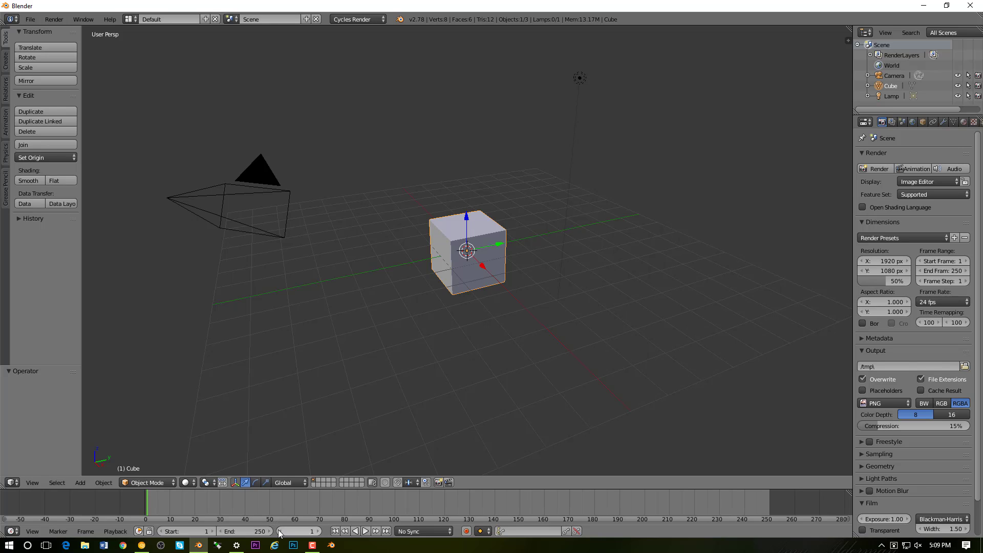
pyautogui.click(249, 531)
pyautogui.write('1')
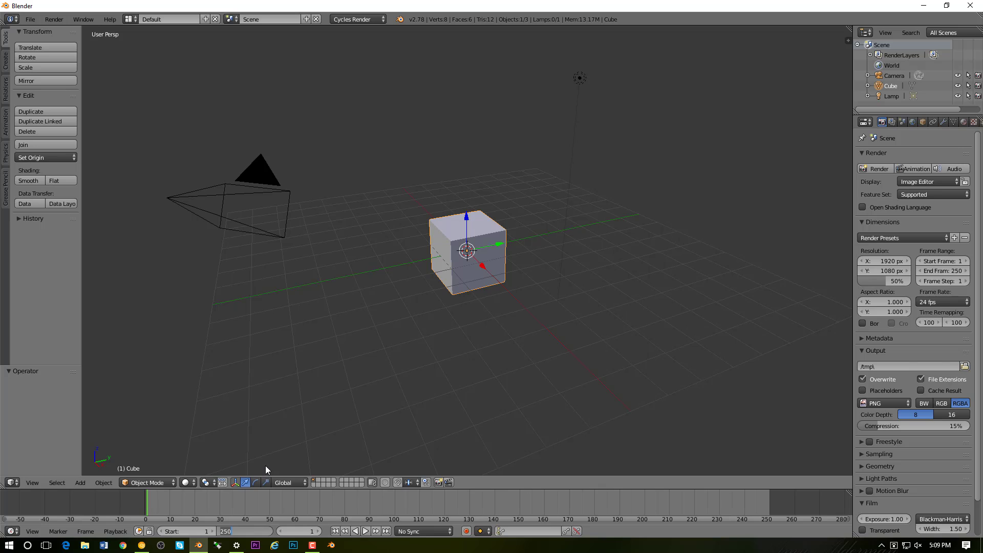
pyautogui.press('Return')
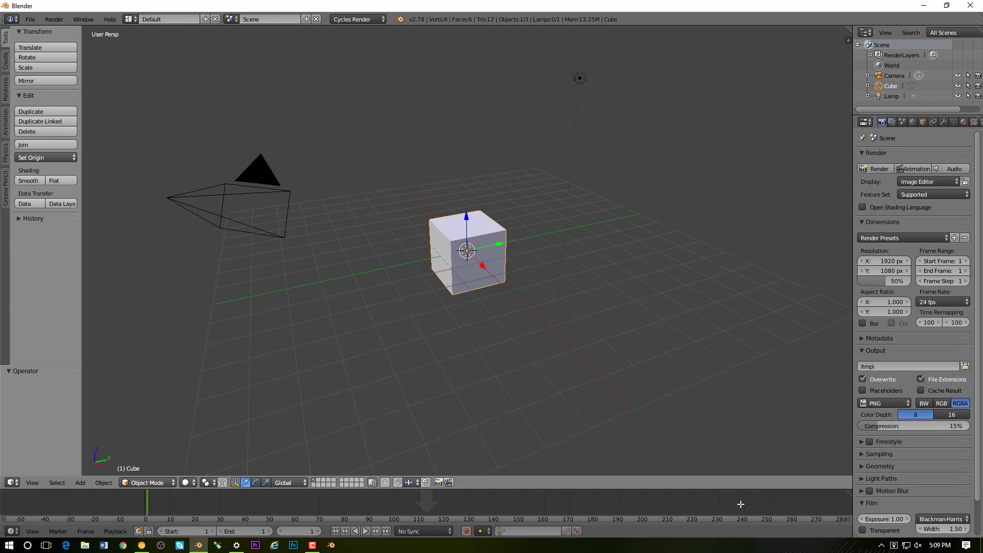
pyautogui.moveTo(741, 504); pyautogui.dragTo(687, 492)
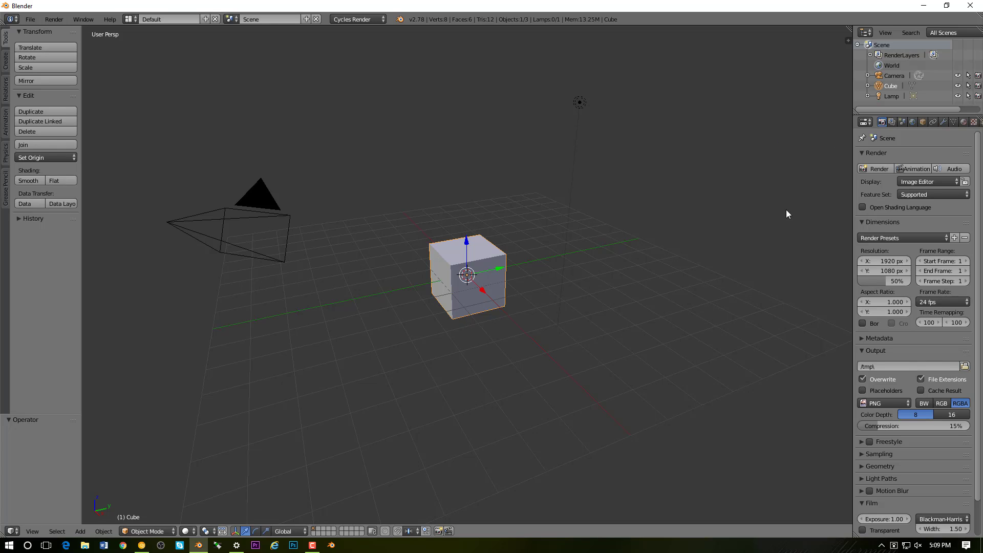
# Step: Show and widen the 3D view's properties region and set the viewport clip end to 100000
pyautogui.press('n')
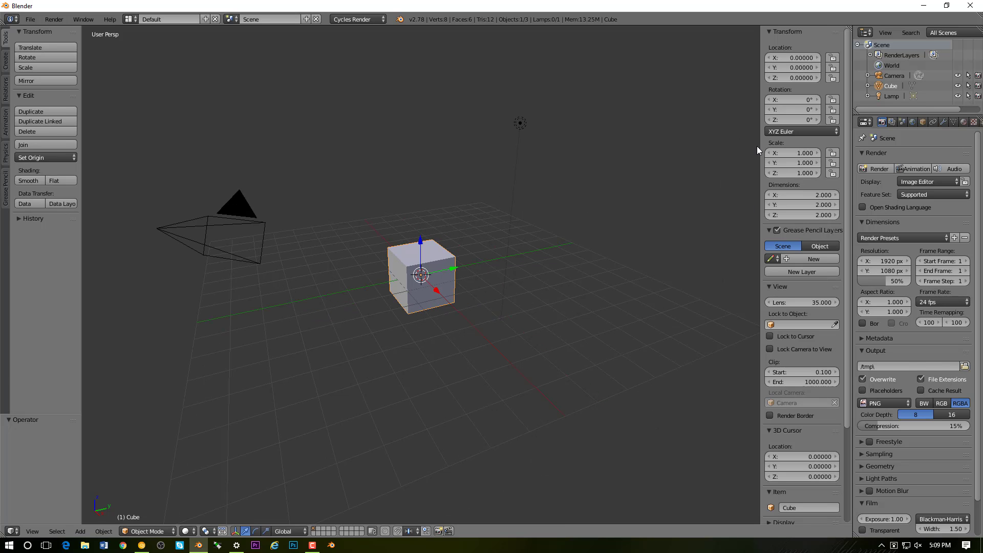
pyautogui.moveTo(757, 146); pyautogui.dragTo(671, 150)
pyautogui.scroll(-5, 709, 238)
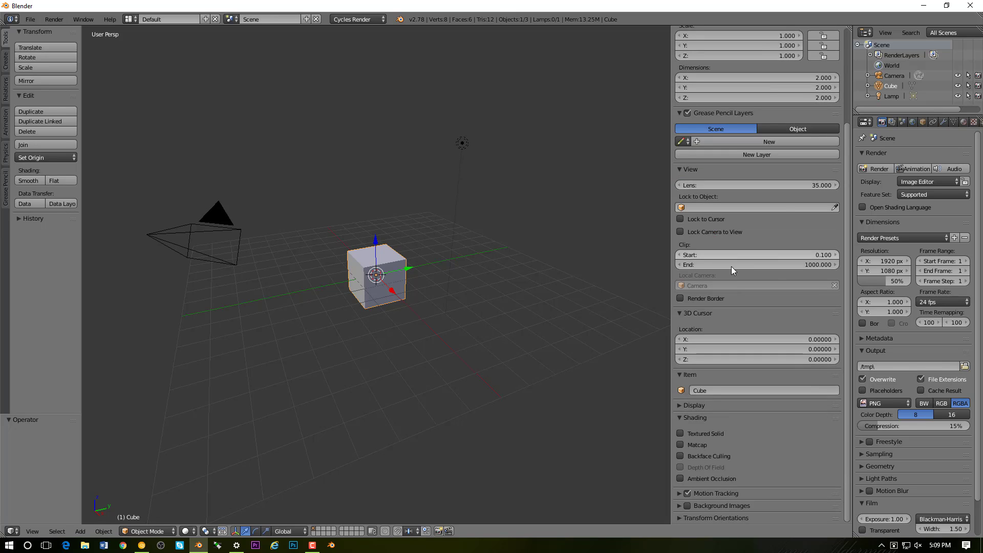
pyautogui.click(776, 266)
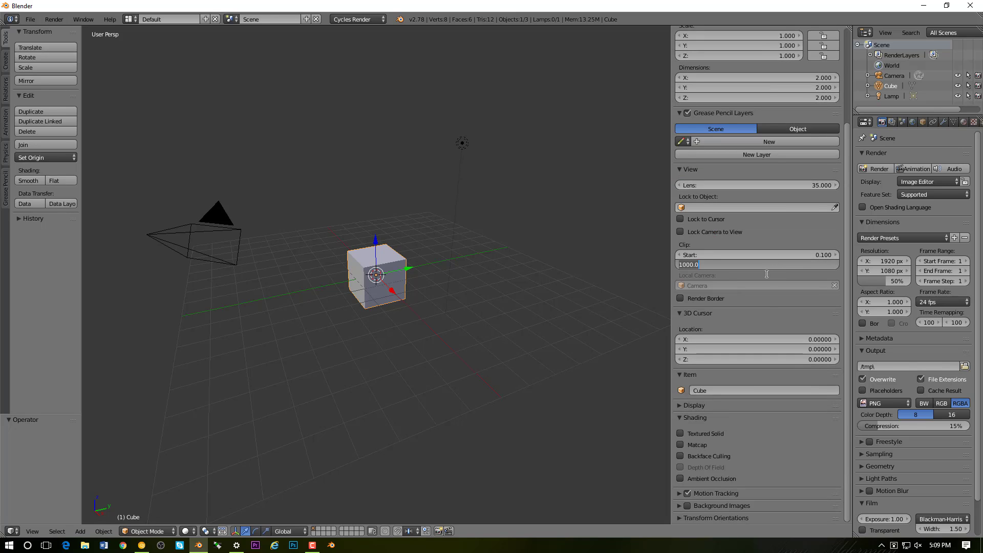
pyautogui.press('Return')
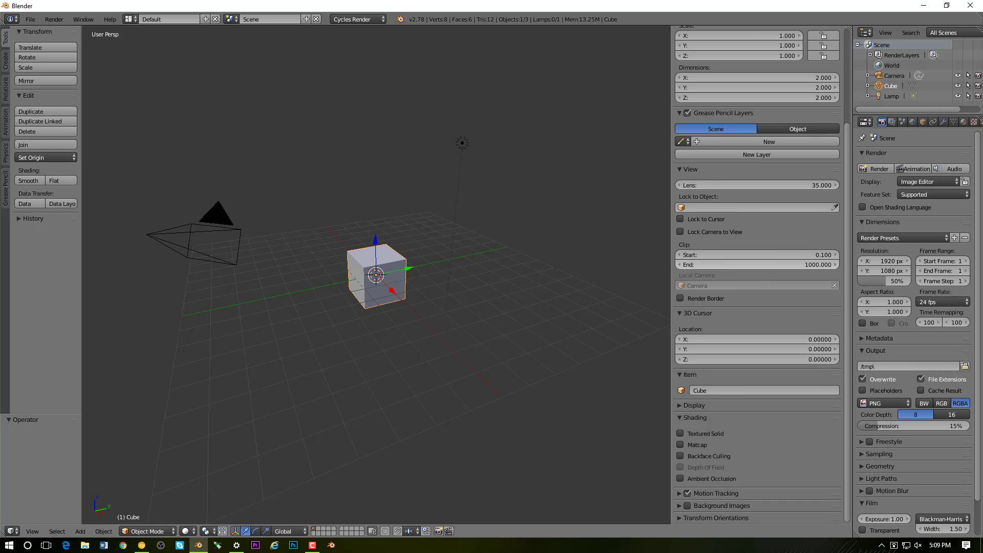
pyautogui.click(731, 264)
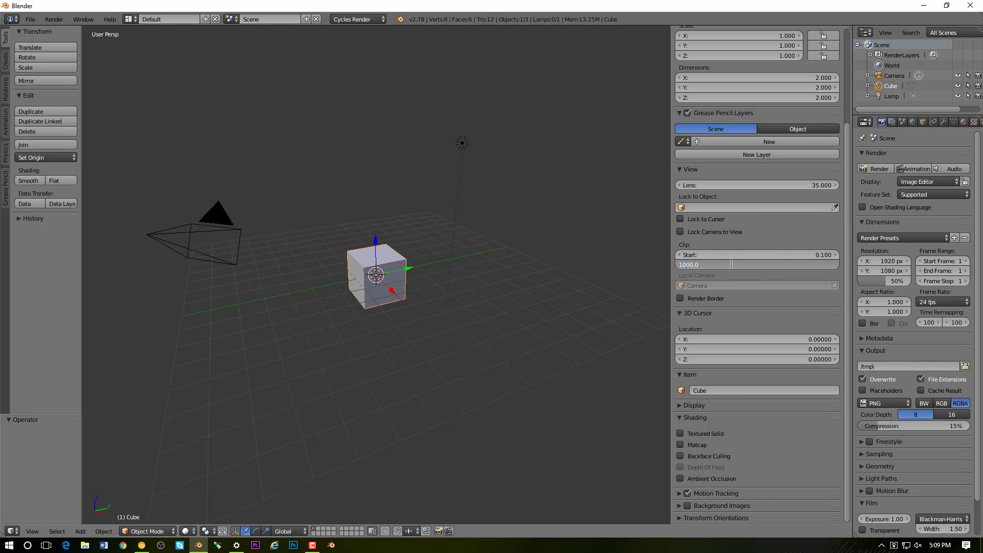
pyautogui.write('00')
pyautogui.press('Return')
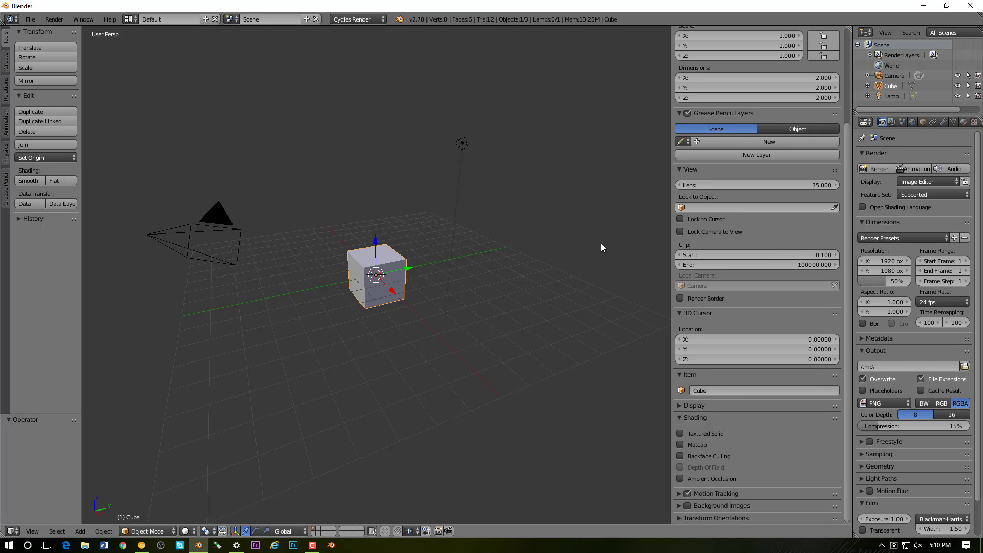
# Step: Set the clipping end distance of the scene's camera to 100000
pyautogui.rightClick(208, 233)
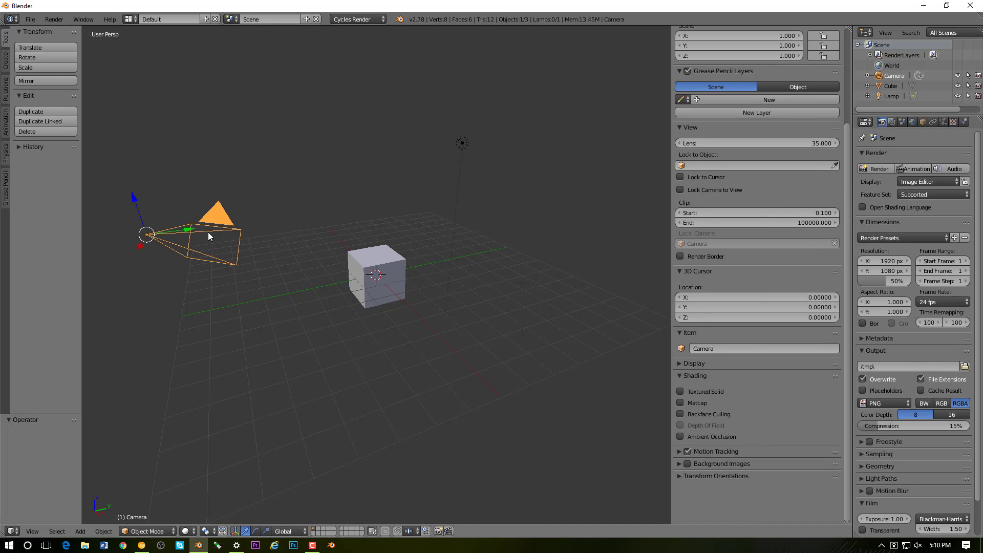
pyautogui.click(944, 124)
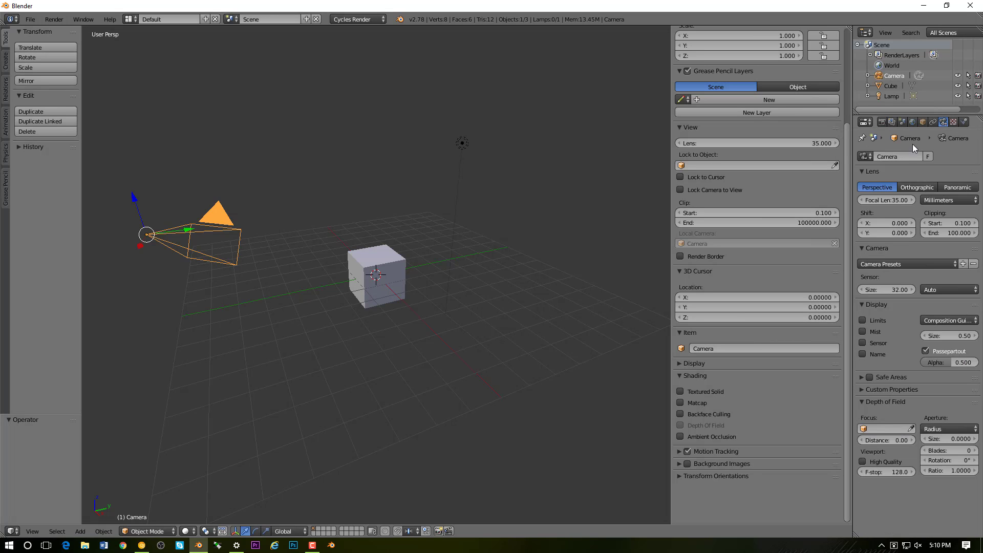
pyautogui.click(954, 233)
pyautogui.write('1000')
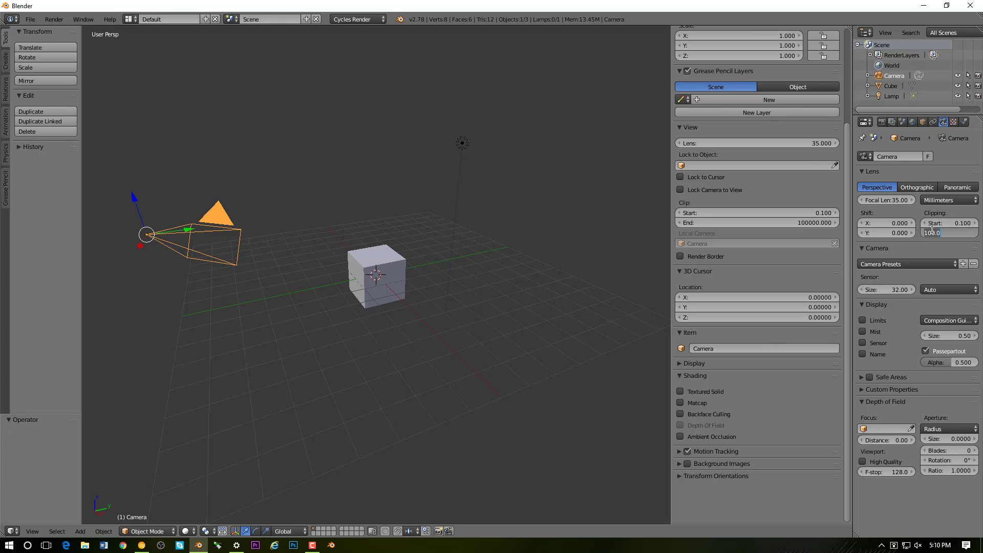
pyautogui.click(931, 233)
pyautogui.write('000')
pyautogui.press('Return')
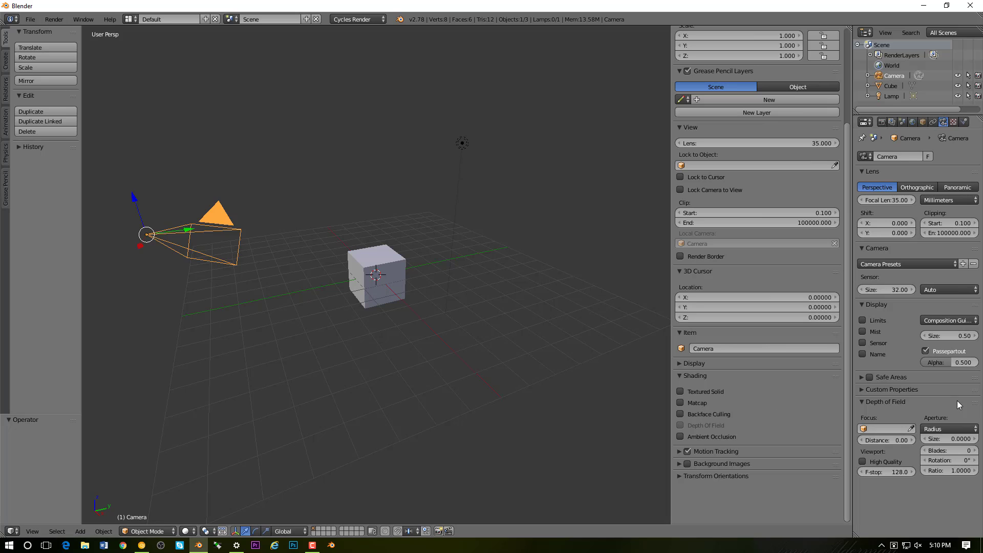
# Step: Increase the camera's display size to about 1.76 and enable Textured Solid shading for the viewport
pyautogui.moveTo(932, 336); pyautogui.dragTo(980, 337)
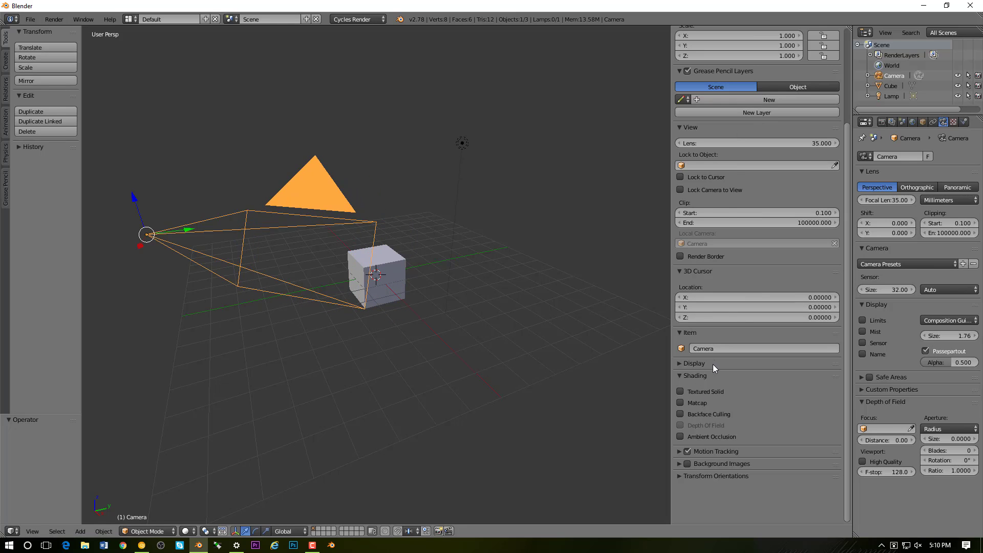
pyautogui.click(682, 391)
# Step: Open the user preferences and review the Interface and Editing settings
pyautogui.click(30, 19)
pyautogui.click(60, 132)
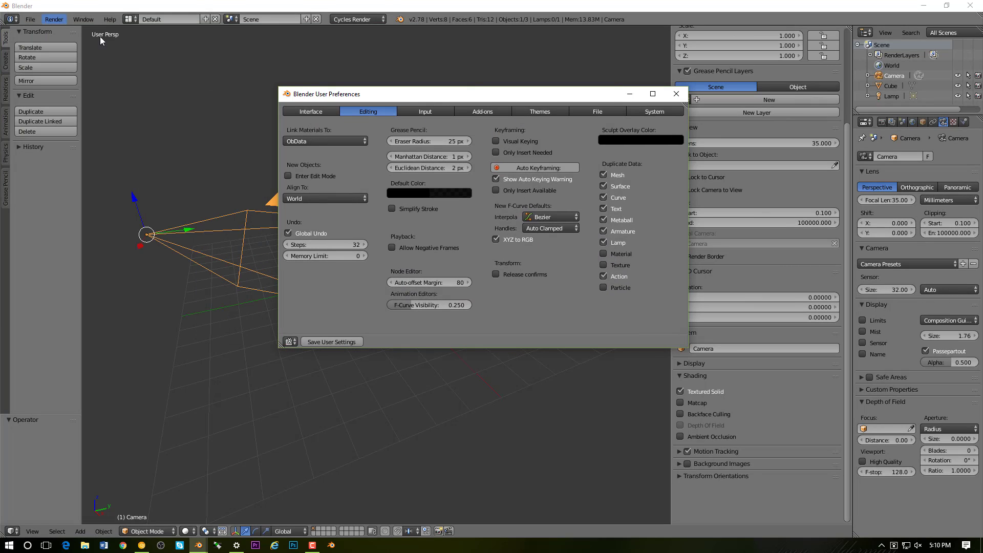
pyautogui.click(301, 111)
pyautogui.hotkey('alt', 'Tab')
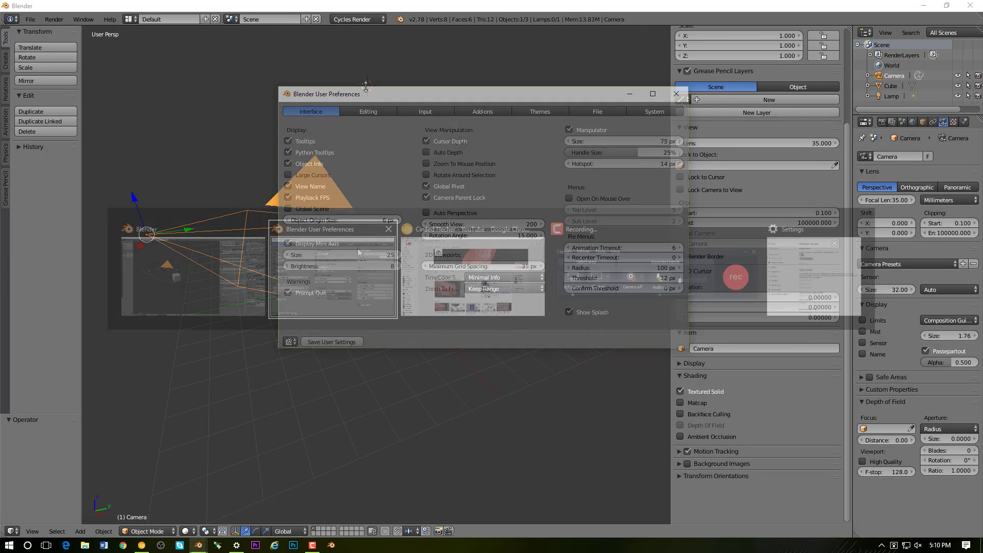
pyautogui.click(358, 252)
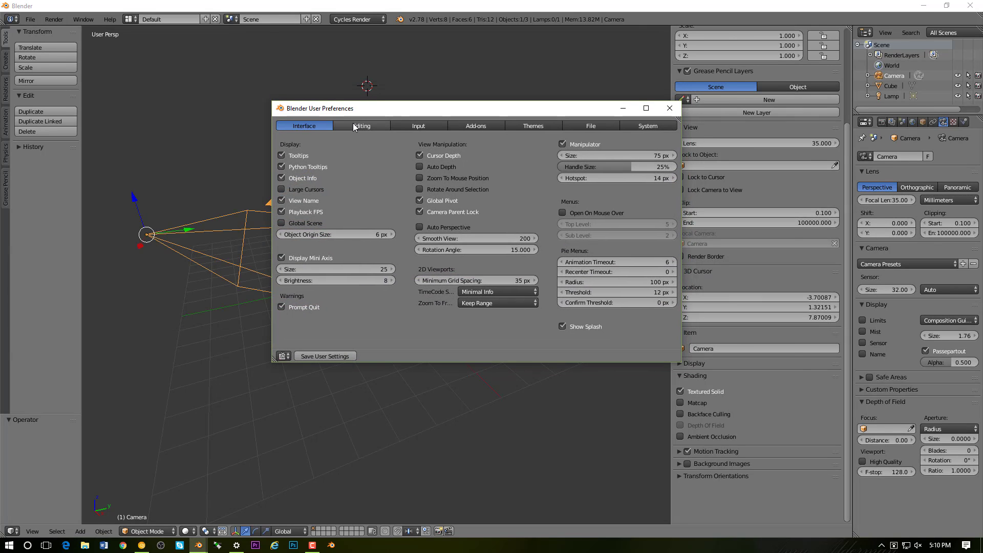
pyautogui.moveTo(355, 109); pyautogui.dragTo(319, 123)
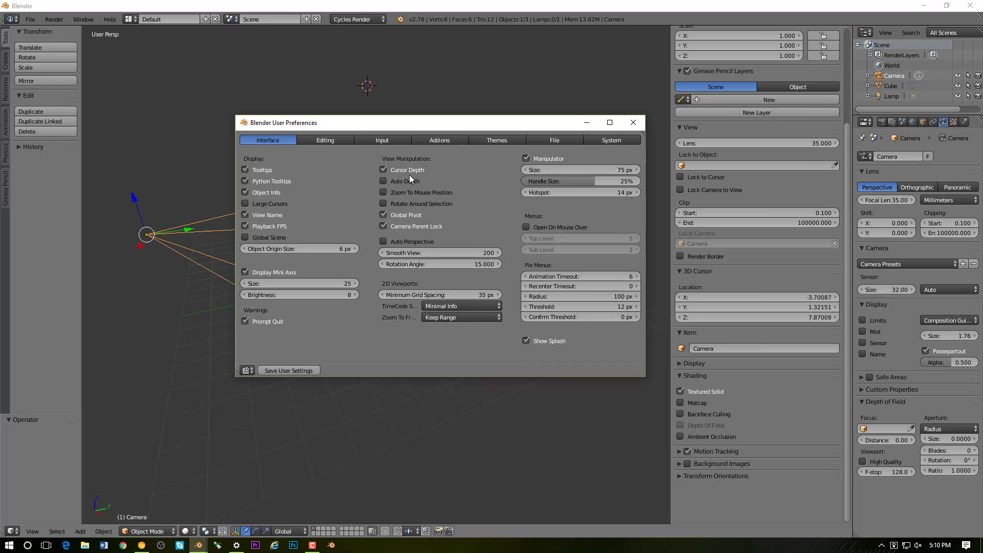
pyautogui.click(336, 140)
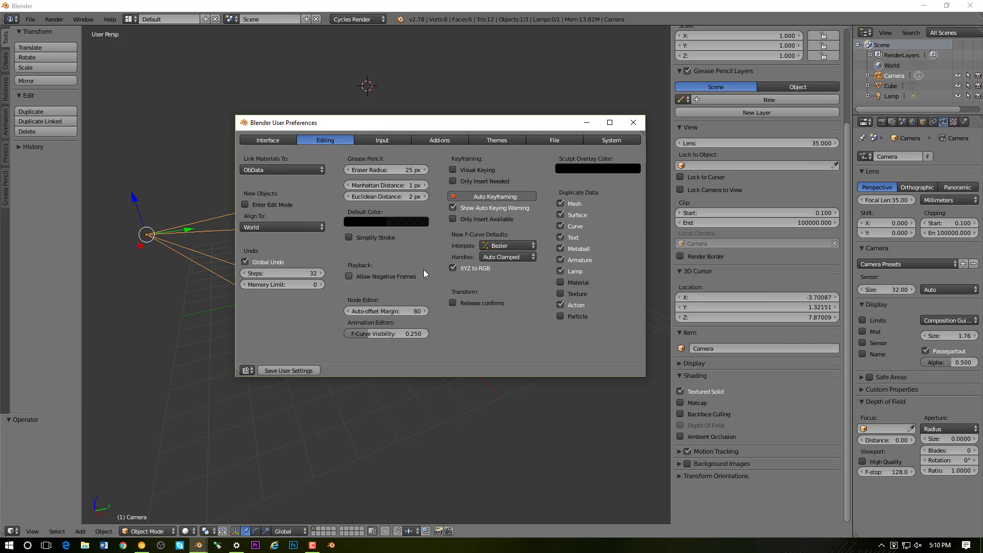
# Step: Enable Emulate 3 Button Mouse and Emulate Numpad in the Input preferences
pyautogui.click(378, 142)
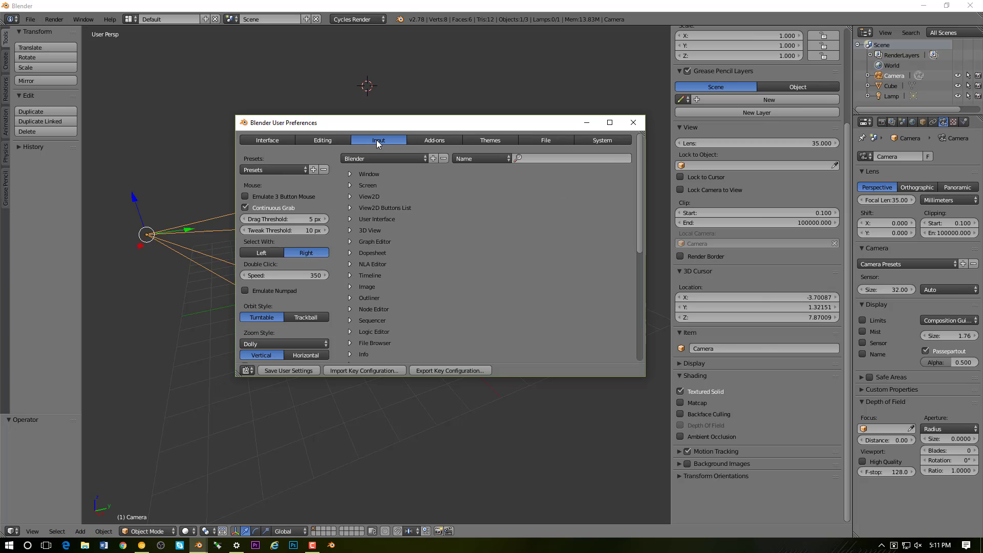
pyautogui.click(293, 200)
pyautogui.click(262, 292)
# Step: Enable Auto Run Python Scripts in the File preferences
pyautogui.click(537, 142)
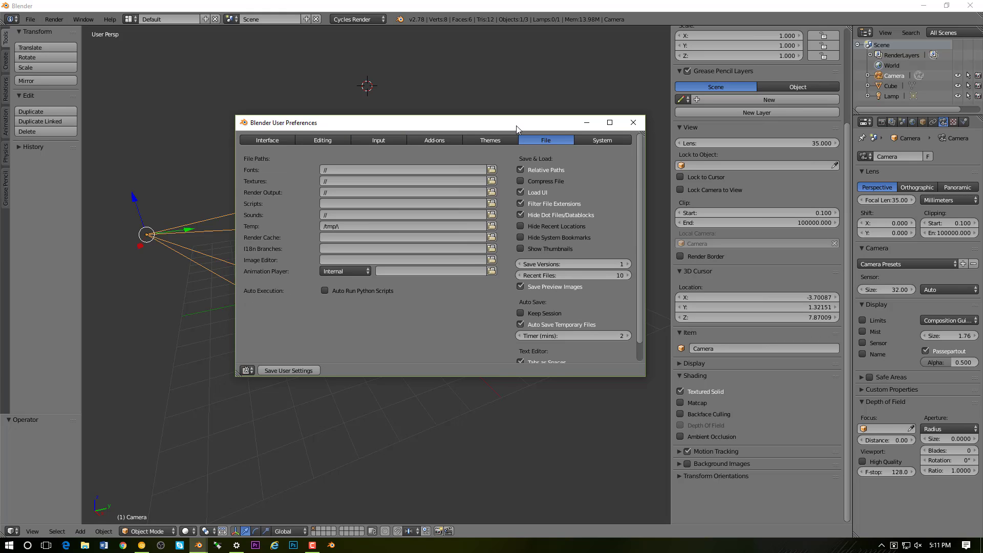
pyautogui.moveTo(516, 125); pyautogui.dragTo(528, 124)
pyautogui.click(387, 291)
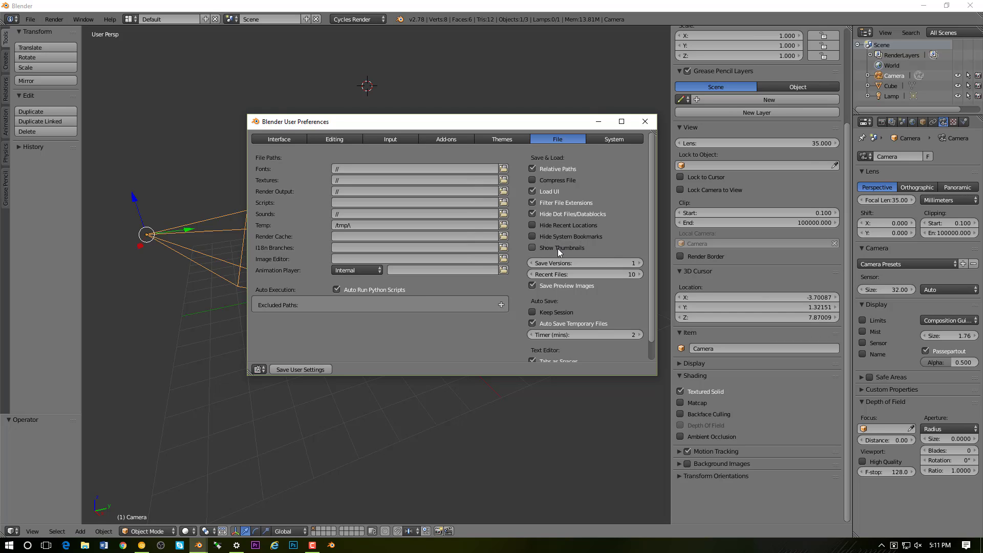
# Step: Enlarge the preferences window and set the System compute device to CUDA with the GeForce GTX 550 Ti
pyautogui.click(621, 137)
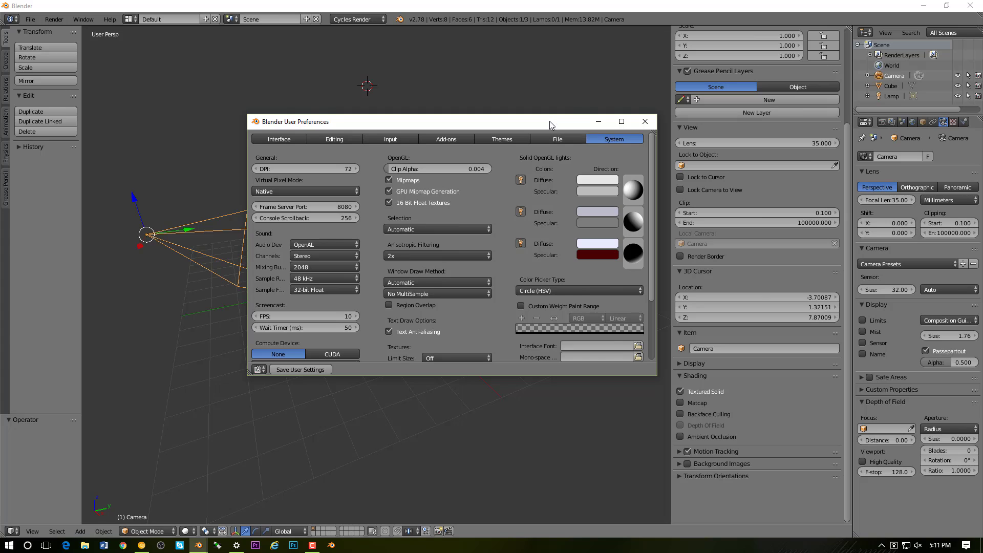
pyautogui.moveTo(549, 120); pyautogui.dragTo(587, 74)
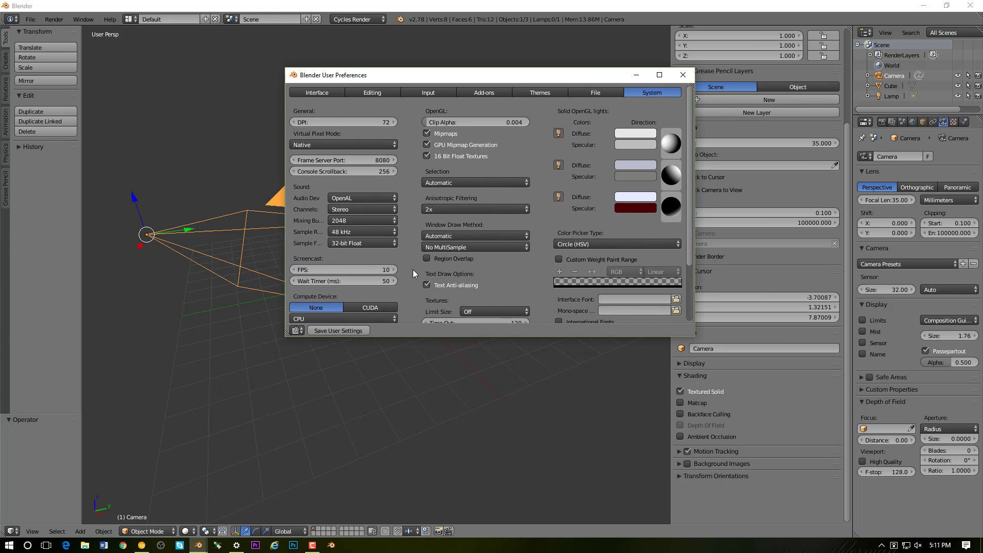
pyautogui.scroll(-4, 413, 269)
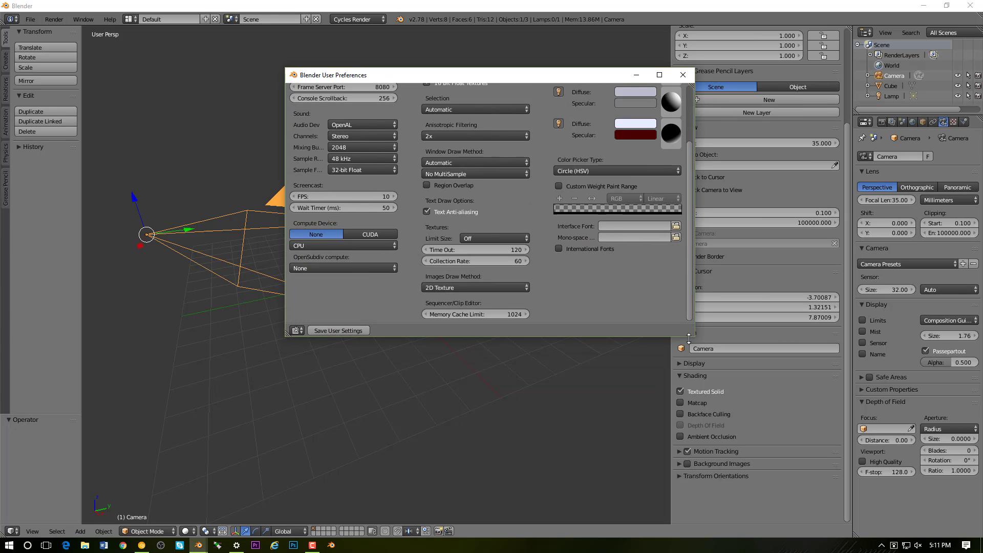
pyautogui.moveTo(693, 336); pyautogui.dragTo(760, 416)
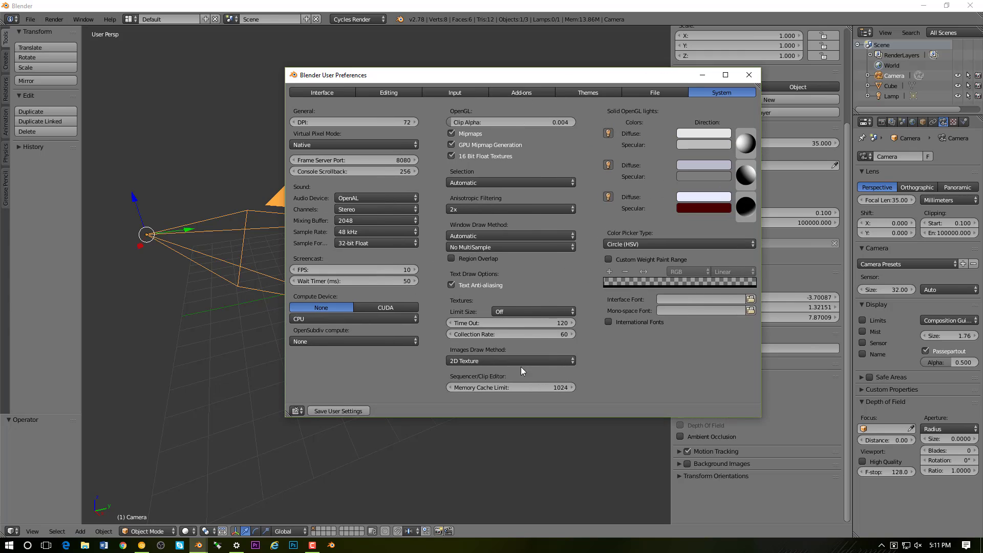
pyautogui.click(367, 318)
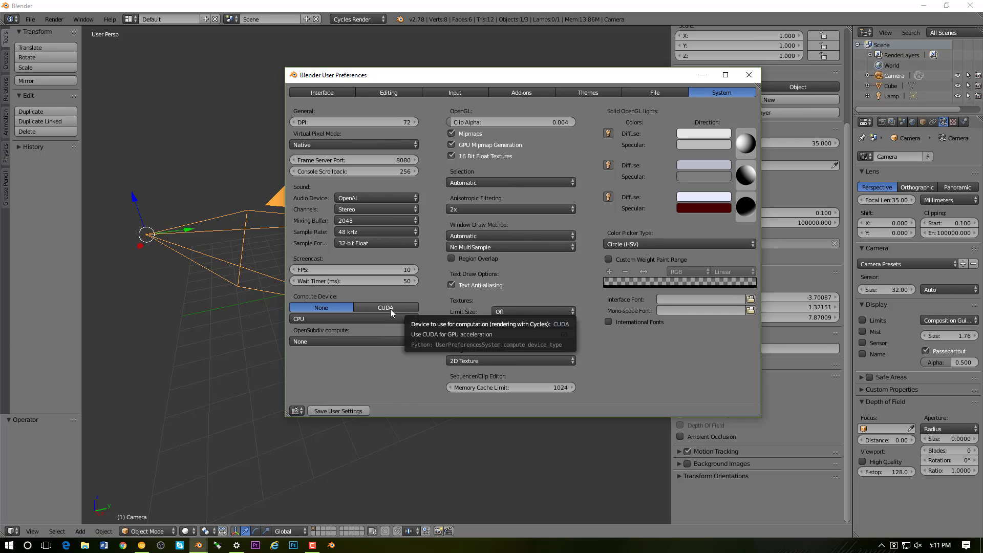
pyautogui.click(389, 307)
pyautogui.click(373, 319)
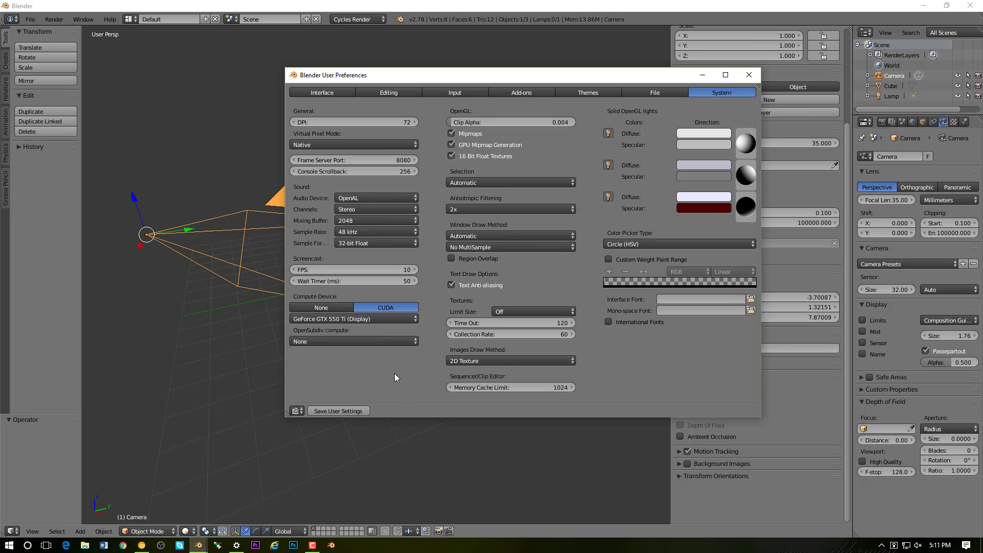
pyautogui.click(388, 320)
pyautogui.click(399, 319)
pyautogui.click(355, 311)
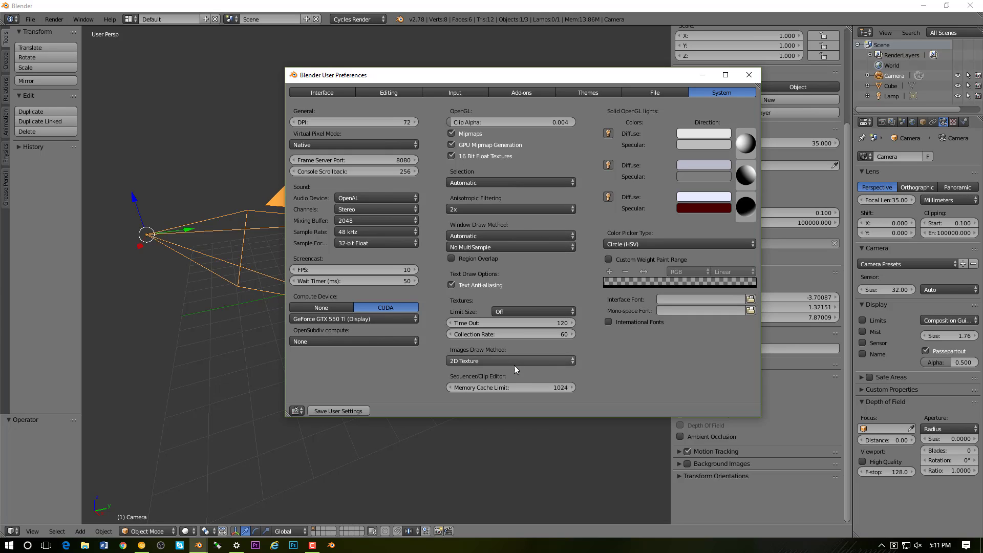
pyautogui.click(522, 387)
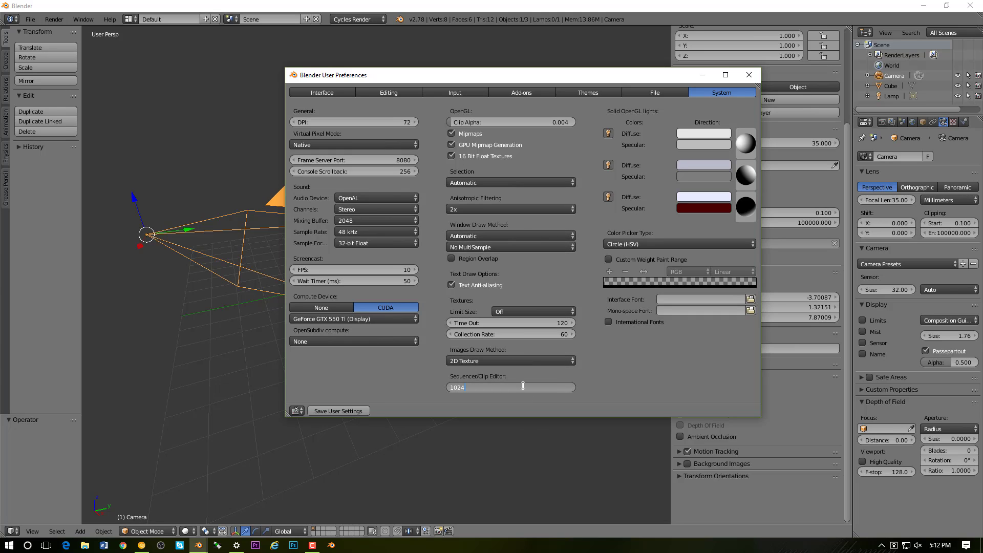
pyautogui.click(492, 402)
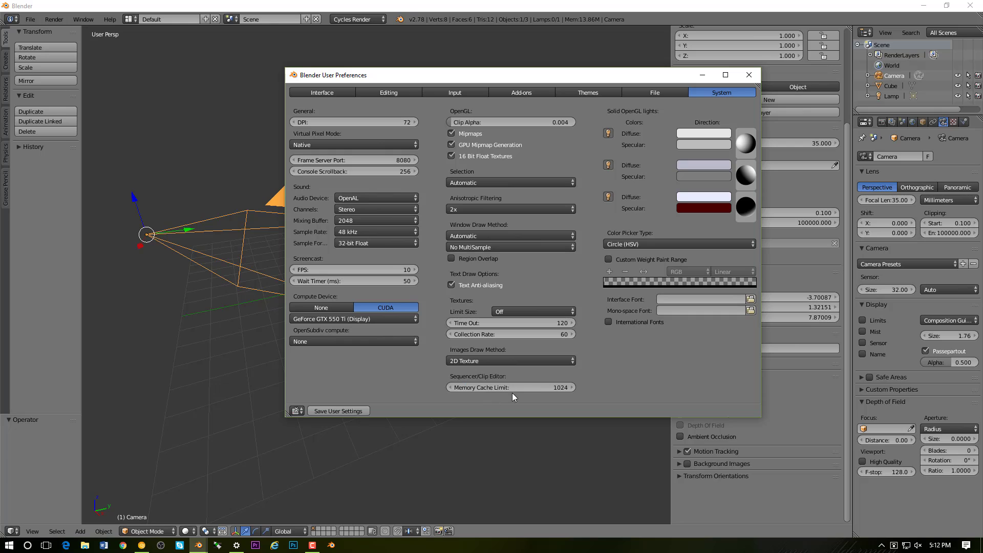
pyautogui.click(553, 390)
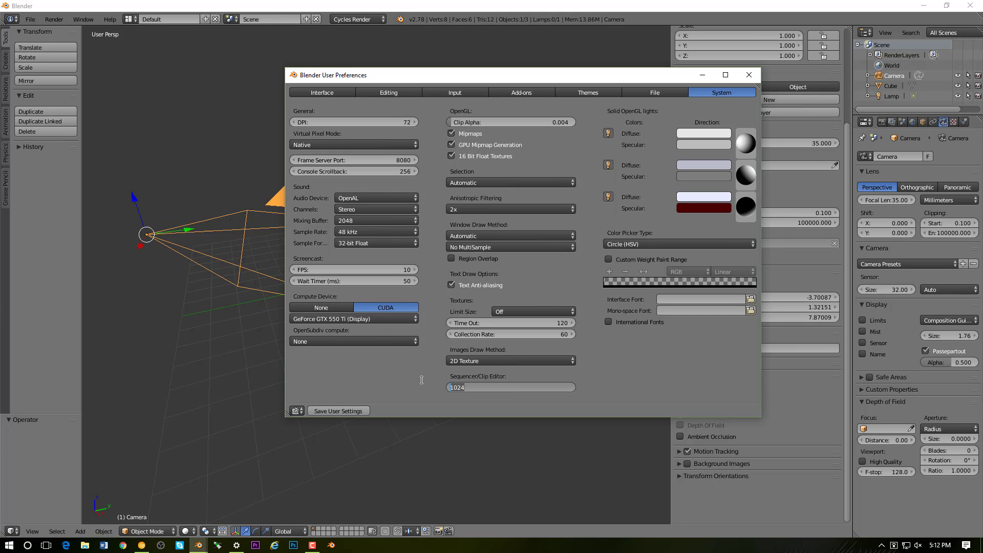
pyautogui.write('50')
pyautogui.press('Return')
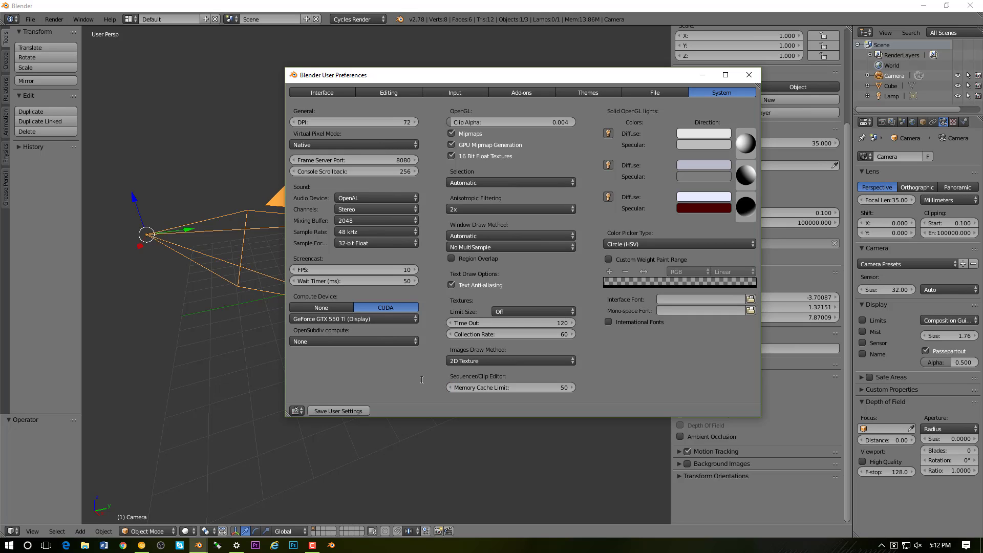
# Step: Set the Sequencer/Clip Editor memory cache limit to 5000, then save the user settings and close the preferences
pyautogui.click(468, 387)
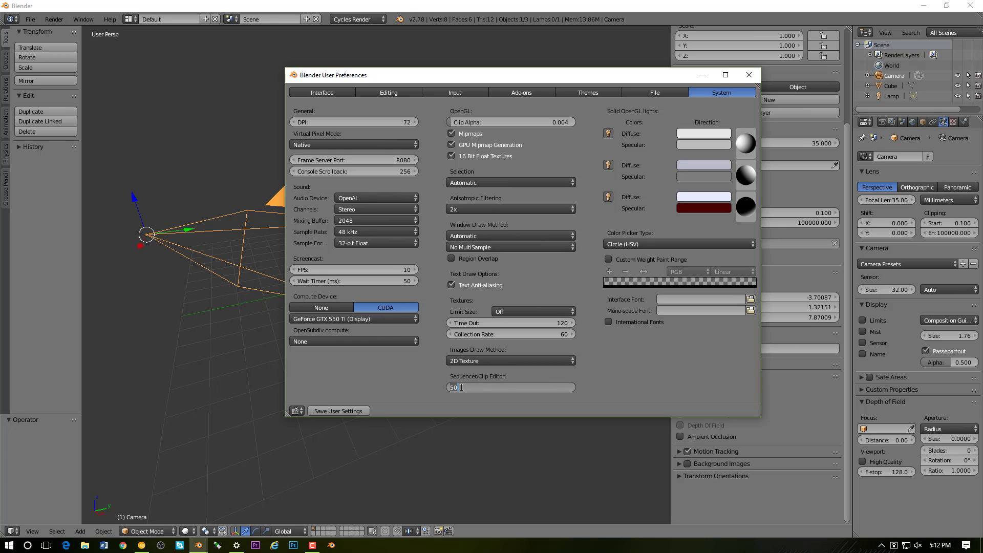
pyautogui.write('5000')
pyautogui.press('Return')
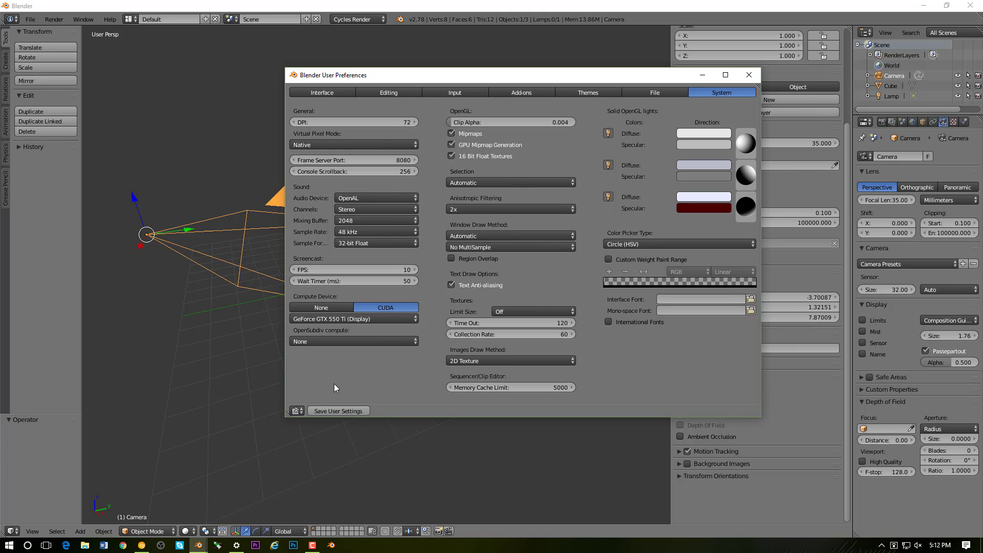
pyautogui.click(349, 410)
pyautogui.click(748, 75)
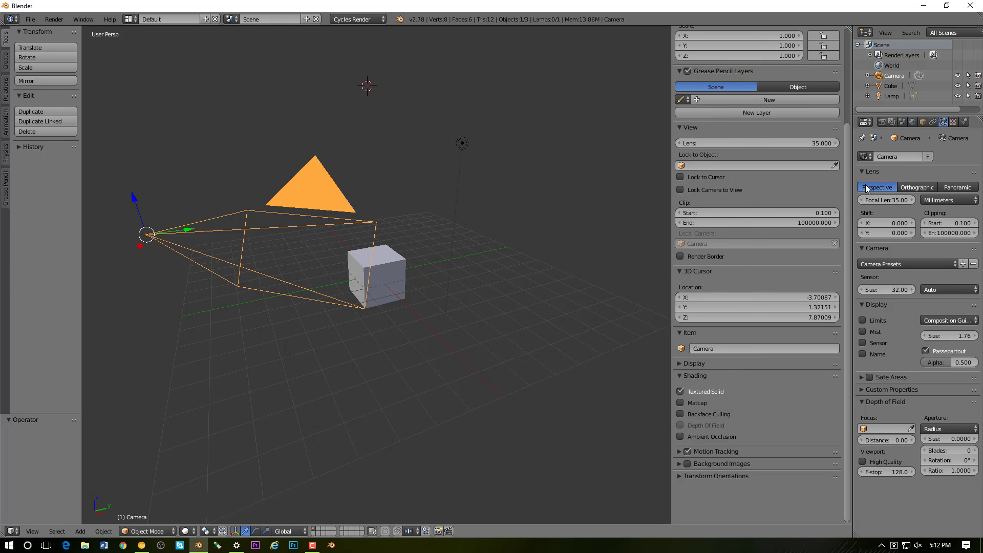
# Step: Display the scene's render settings, hide the viewport's properties region and widen the Properties editor
pyautogui.click(881, 122)
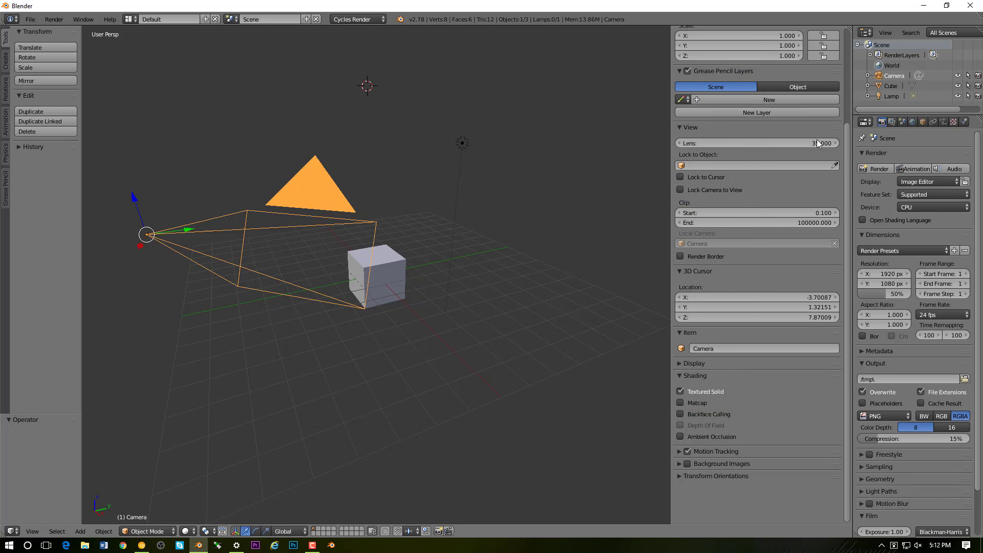
pyautogui.moveTo(670, 187); pyautogui.dragTo(745, 138)
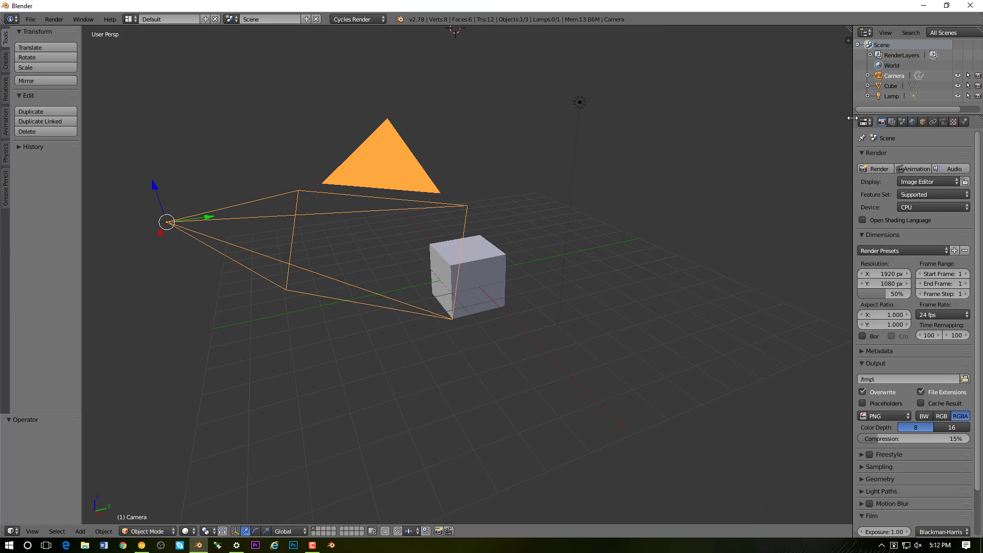
pyautogui.moveTo(852, 117); pyautogui.dragTo(692, 121)
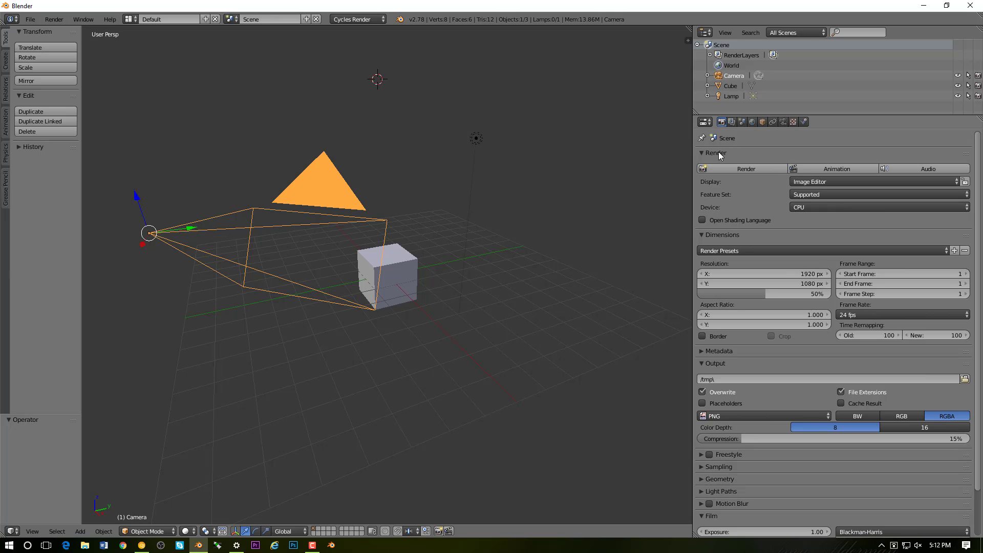
# Step: Set the render device to GPU Compute and the render resolution percentage to 100%
pyautogui.click(815, 208)
pyautogui.click(824, 185)
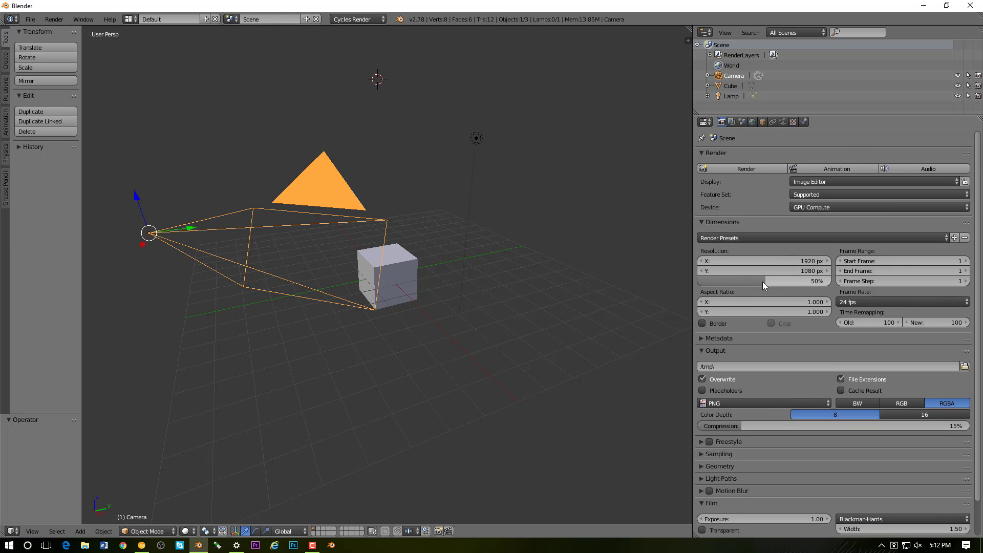
pyautogui.scroll(-2, 761, 282)
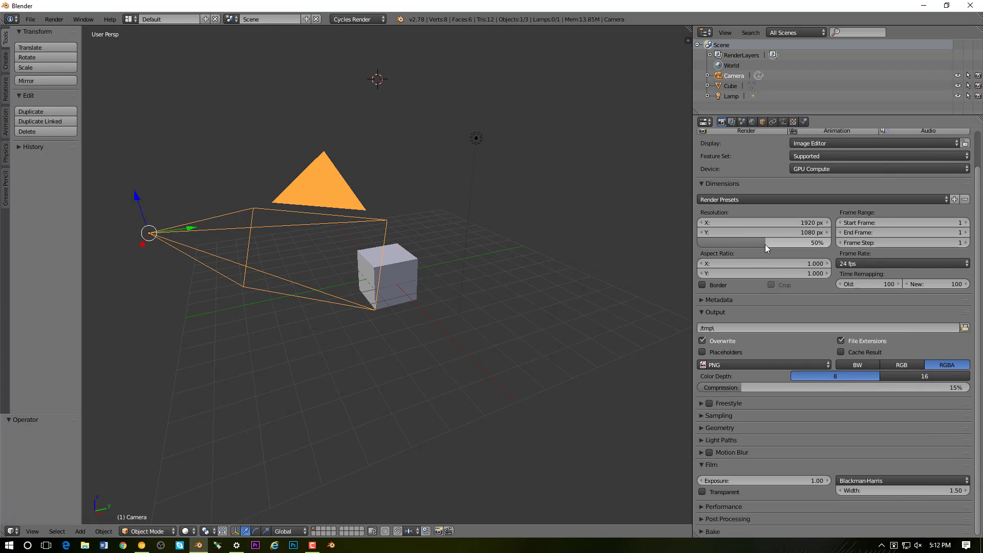
pyautogui.moveTo(765, 244); pyautogui.dragTo(863, 234)
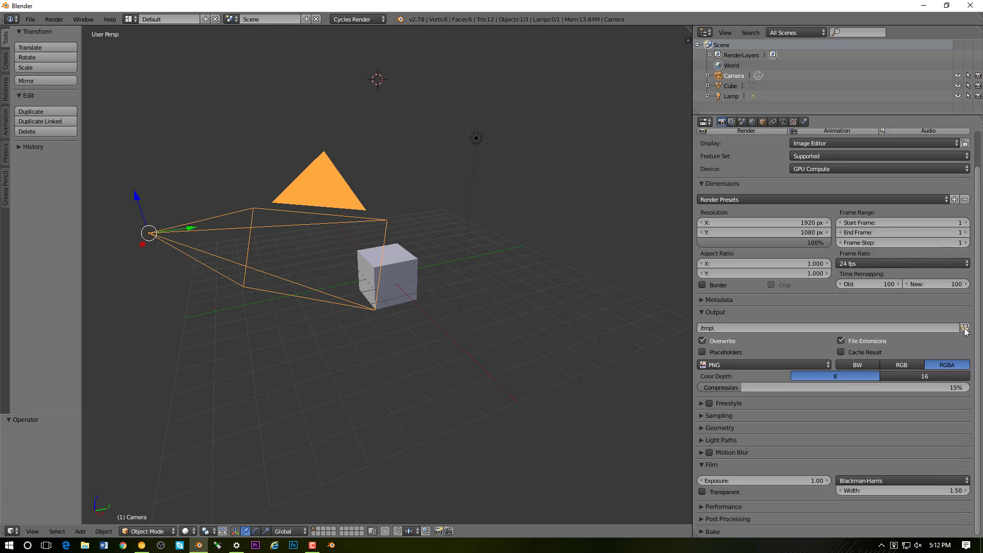
# Step: Try JPEG with RGB color as the render output format, then return to PNG with RGBA
pyautogui.click(750, 364)
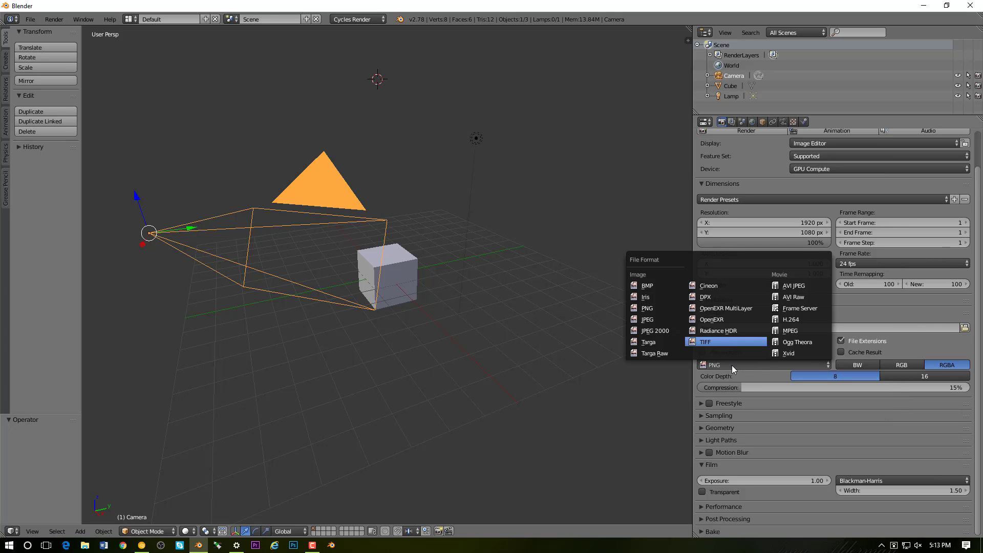
pyautogui.click(659, 319)
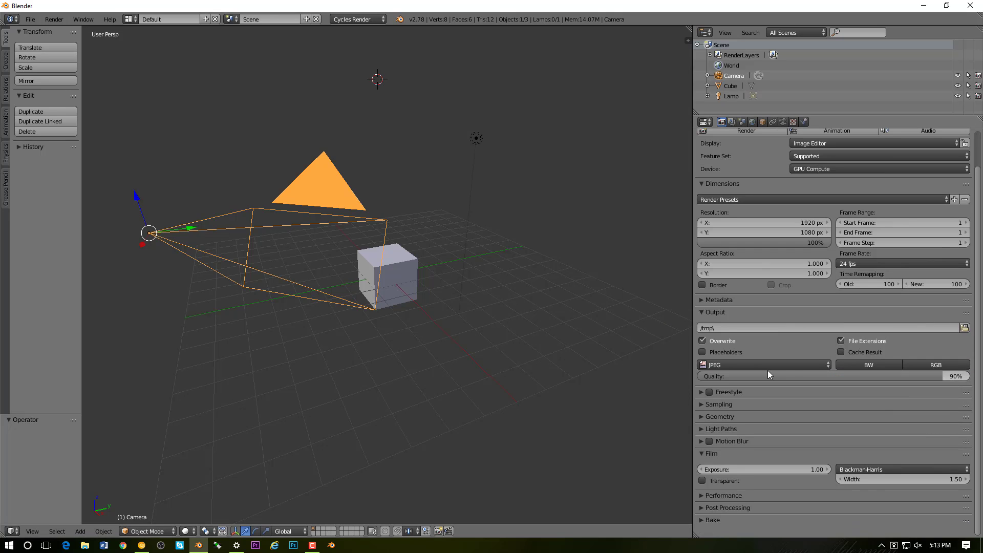
pyautogui.click(935, 365)
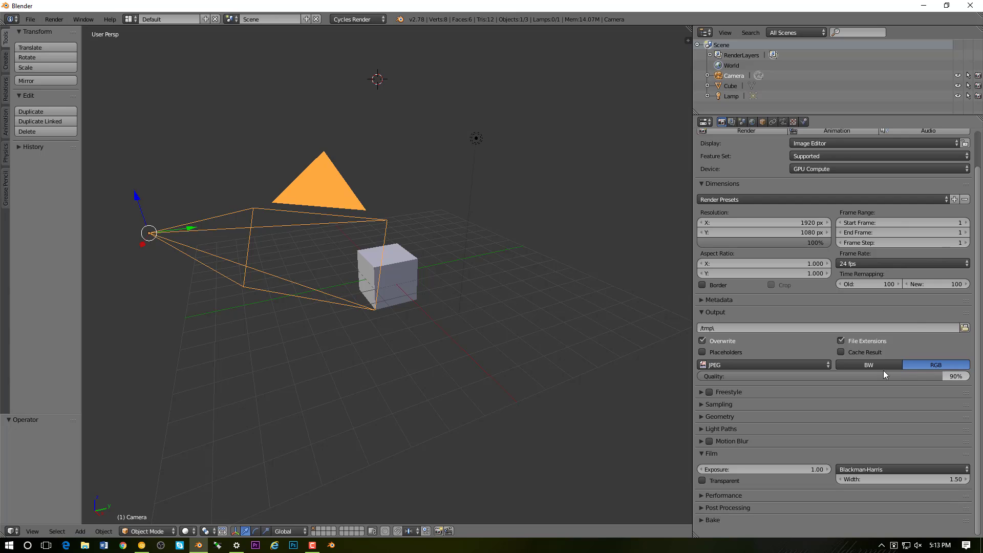
pyautogui.click(808, 363)
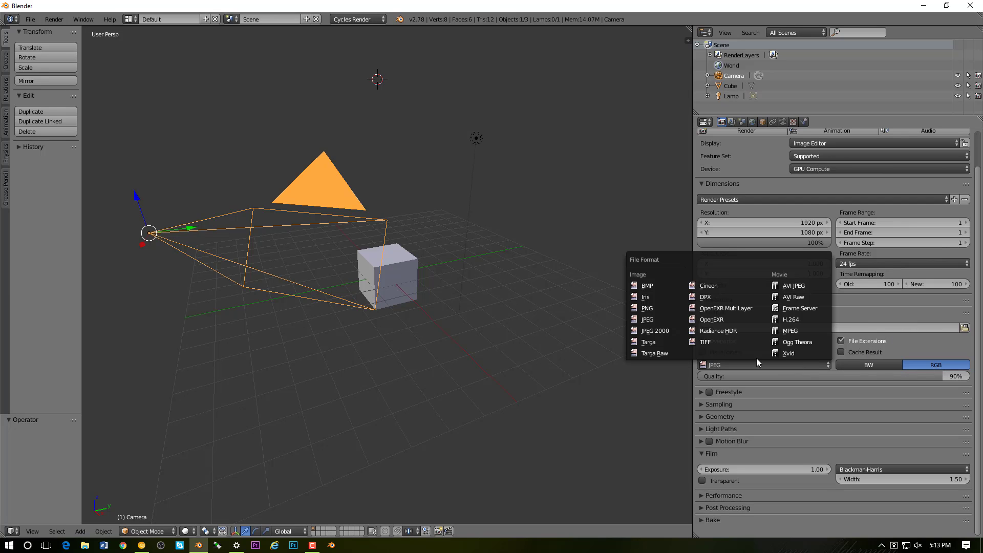
pyautogui.click(661, 310)
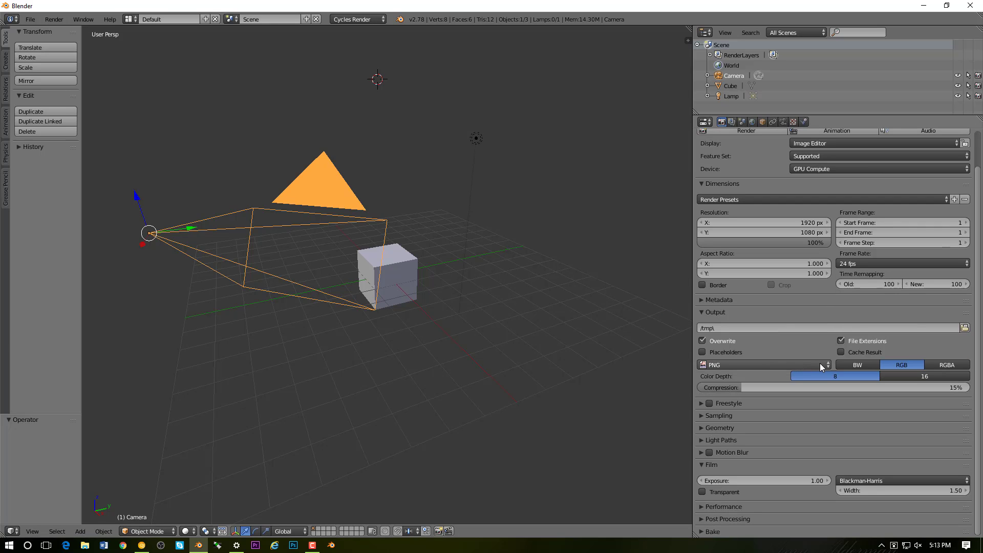
pyautogui.click(956, 367)
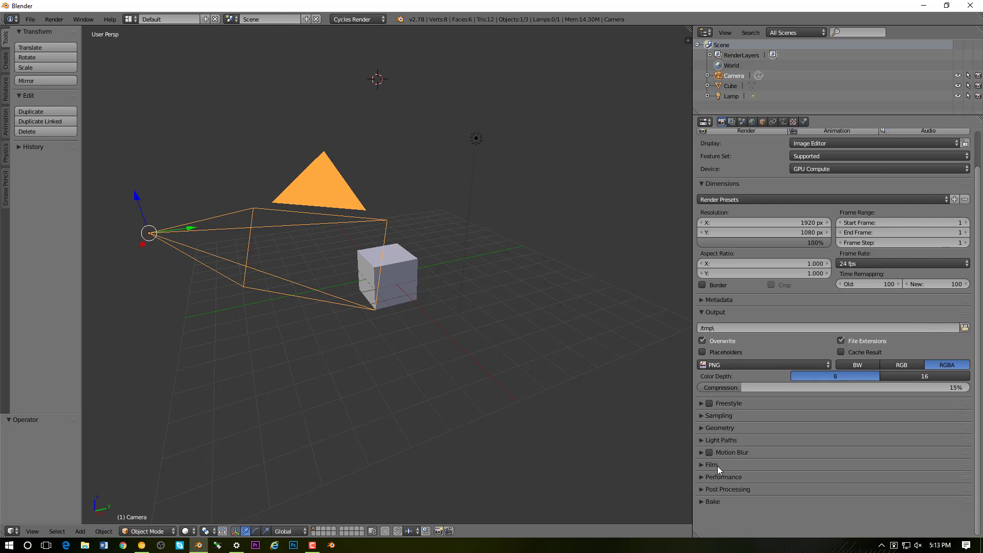
# Step: Enable the transparent film background and set the render samples to 500
pyautogui.click(733, 492)
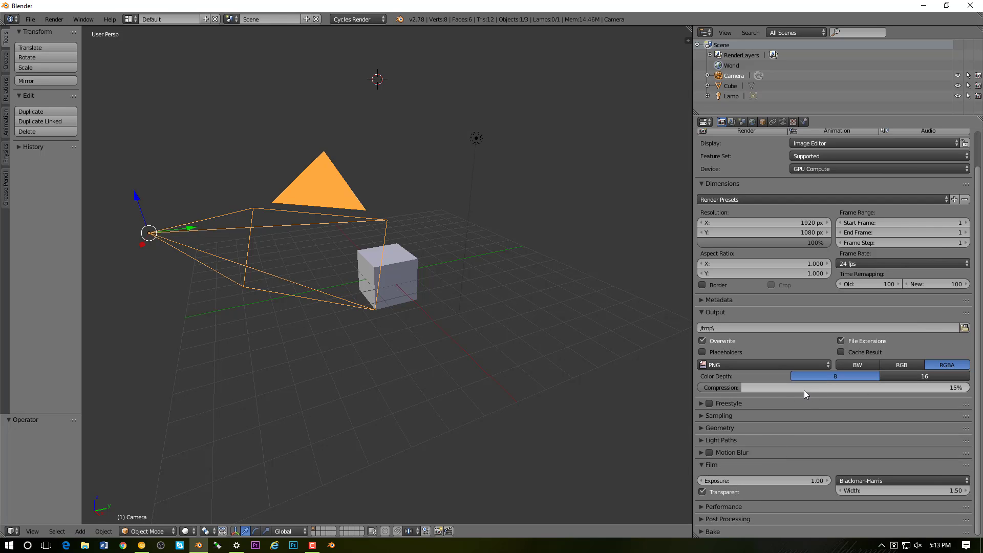
pyautogui.click(719, 415)
pyautogui.scroll(-4, 765, 377)
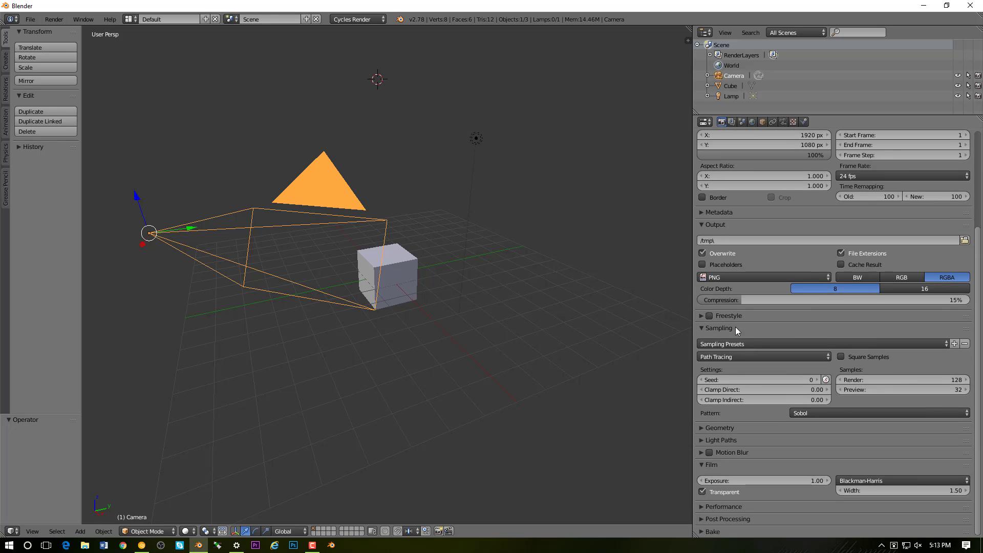
pyautogui.click(899, 379)
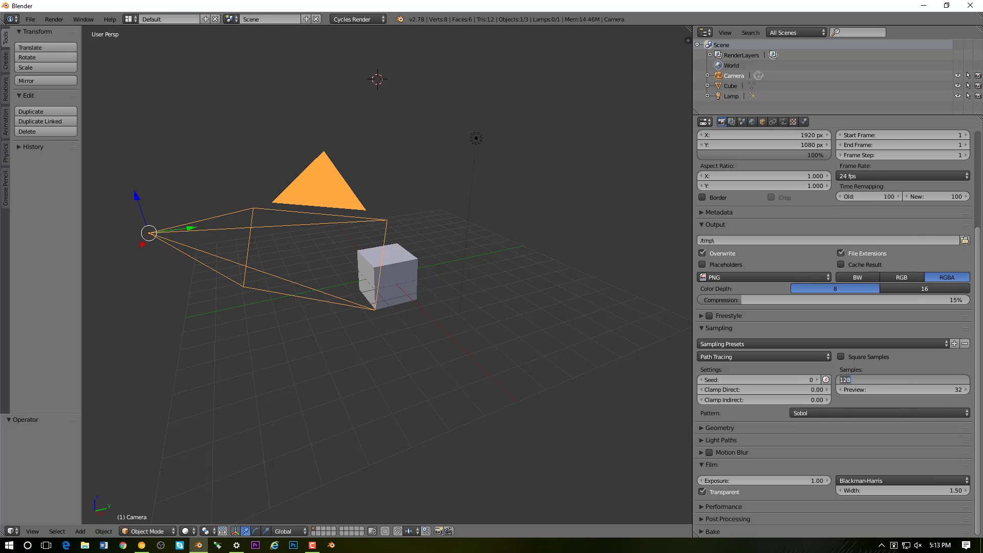
pyautogui.write('500')
pyautogui.press('Return')
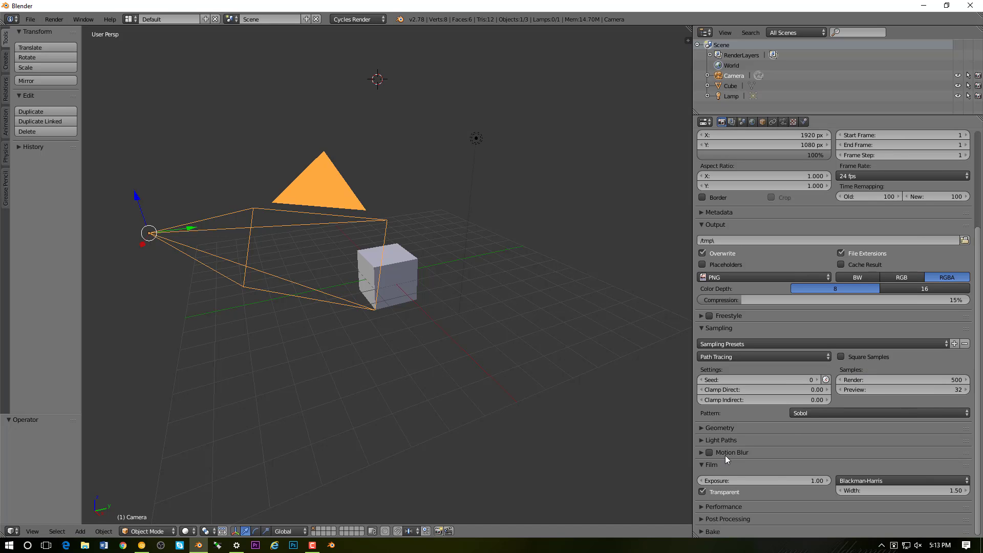
# Step: Expand the render performance settings and set the tile size to 256 in both X and Y
pyautogui.click(741, 506)
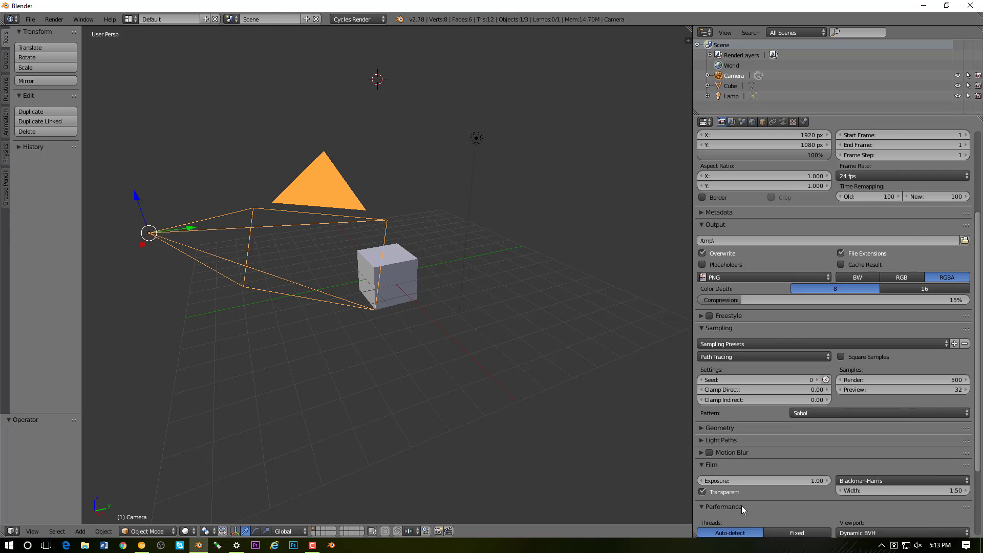
pyautogui.scroll(-5, 779, 444)
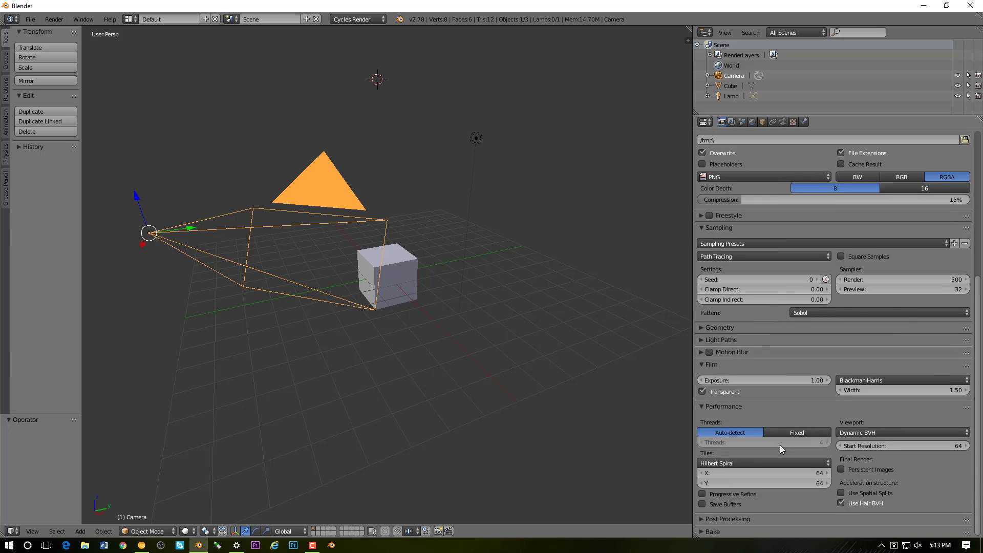
pyautogui.click(806, 474)
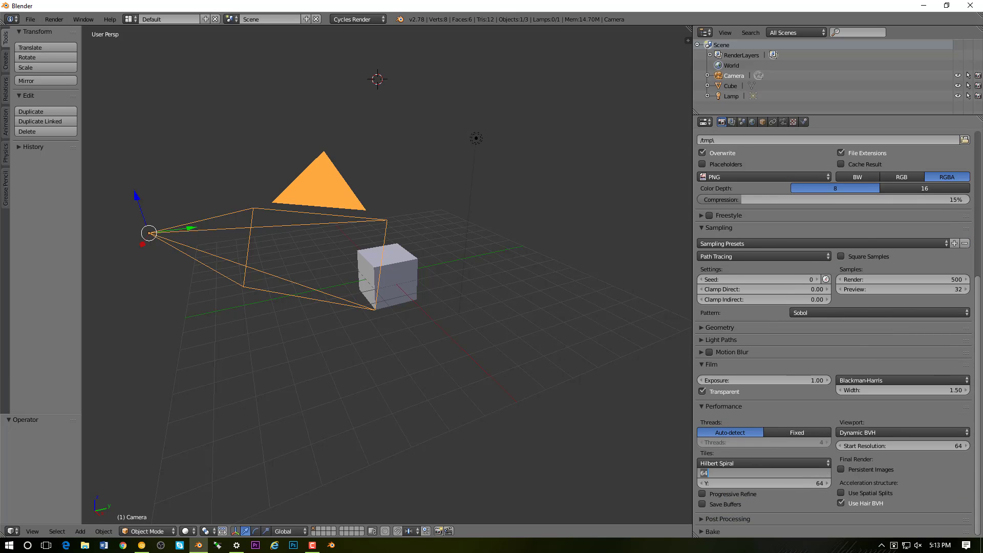
pyautogui.write('256')
pyautogui.press('Return')
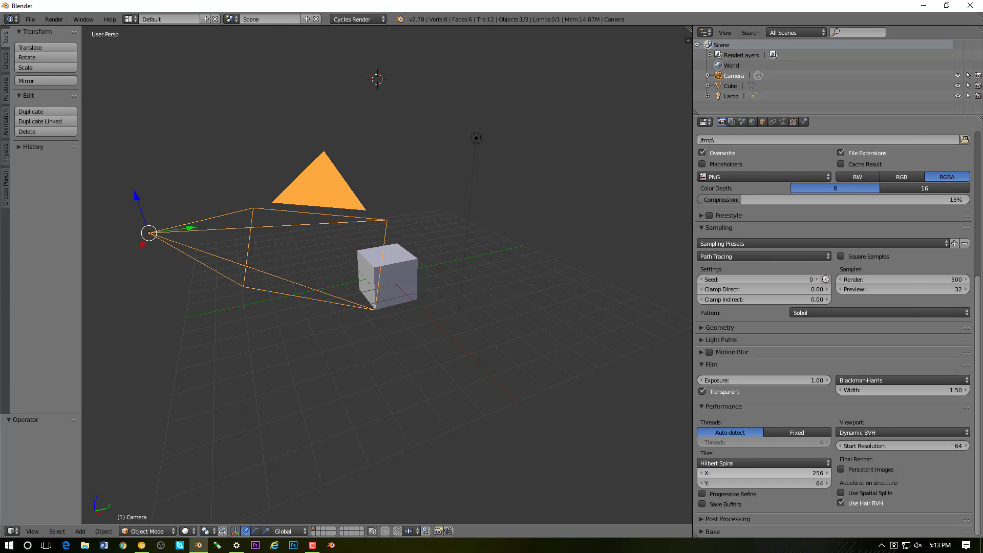
pyautogui.click(790, 481)
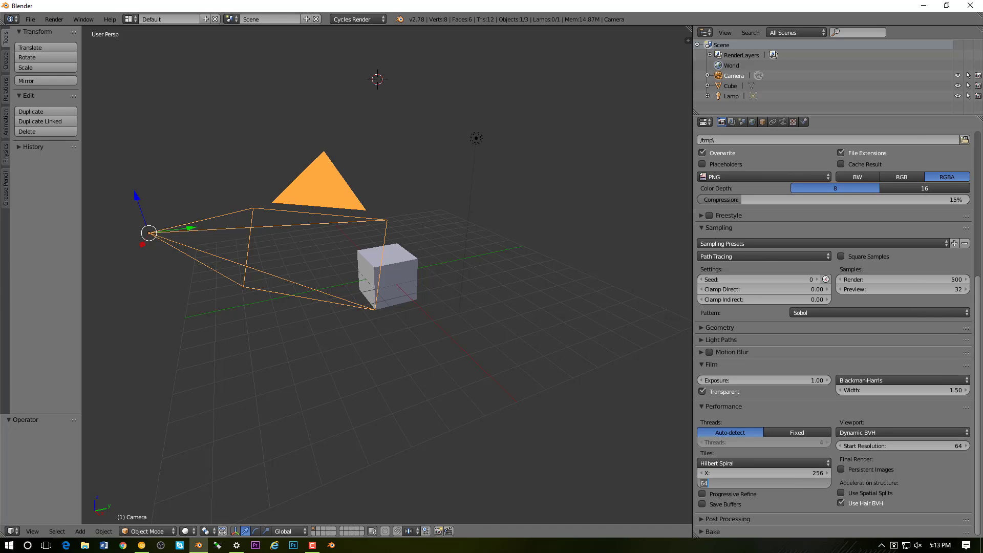
pyautogui.write('256')
pyautogui.press('Return')
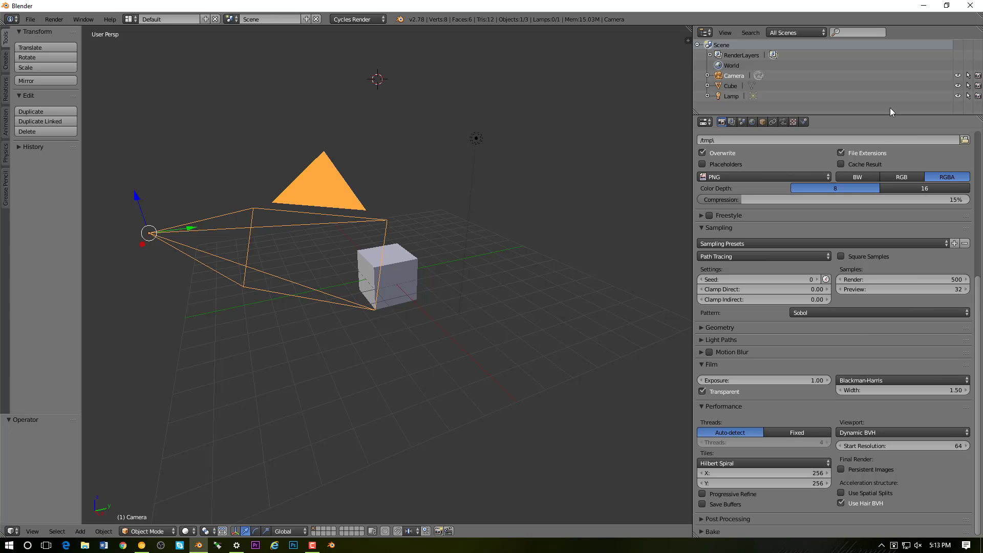
# Step: Set the render tile size to 32 in both X and Y
pyautogui.scroll(10, 853, 335)
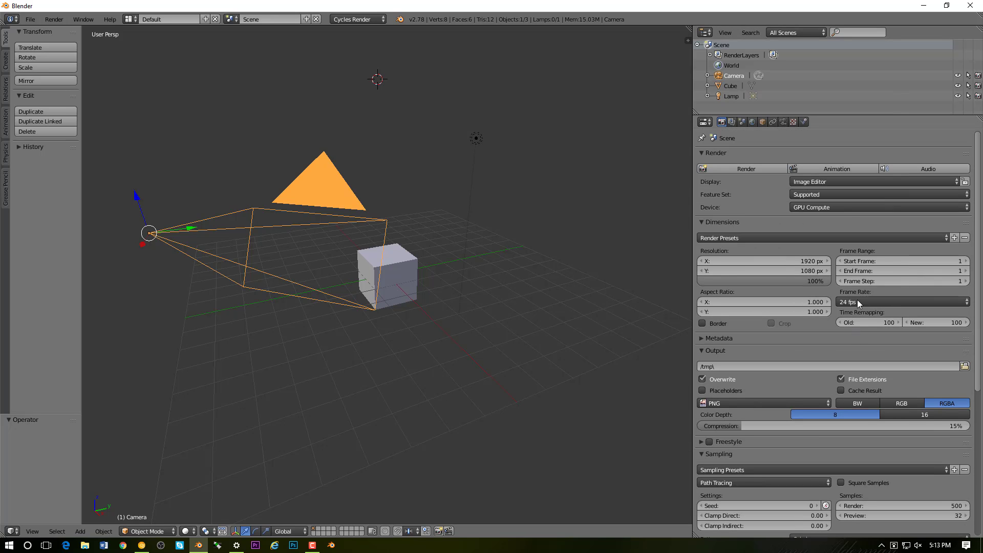
pyautogui.scroll(-10, 832, 215)
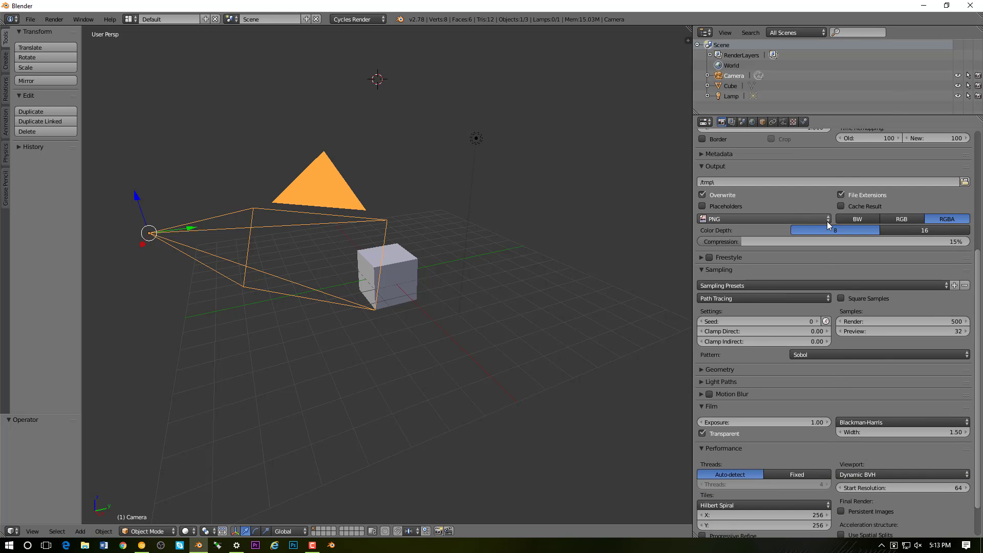
pyautogui.click(806, 473)
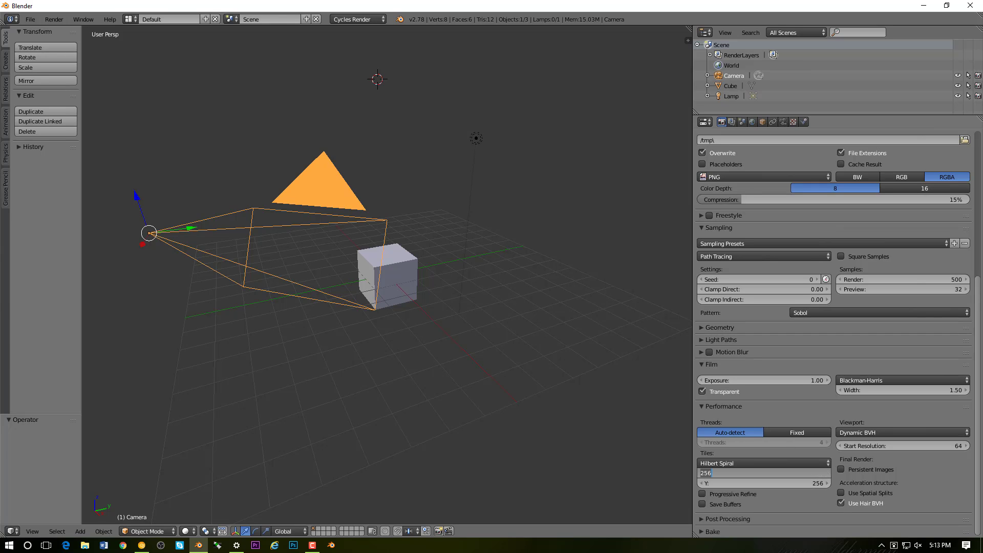
pyautogui.write('32')
pyautogui.press('Return')
pyautogui.click(796, 481)
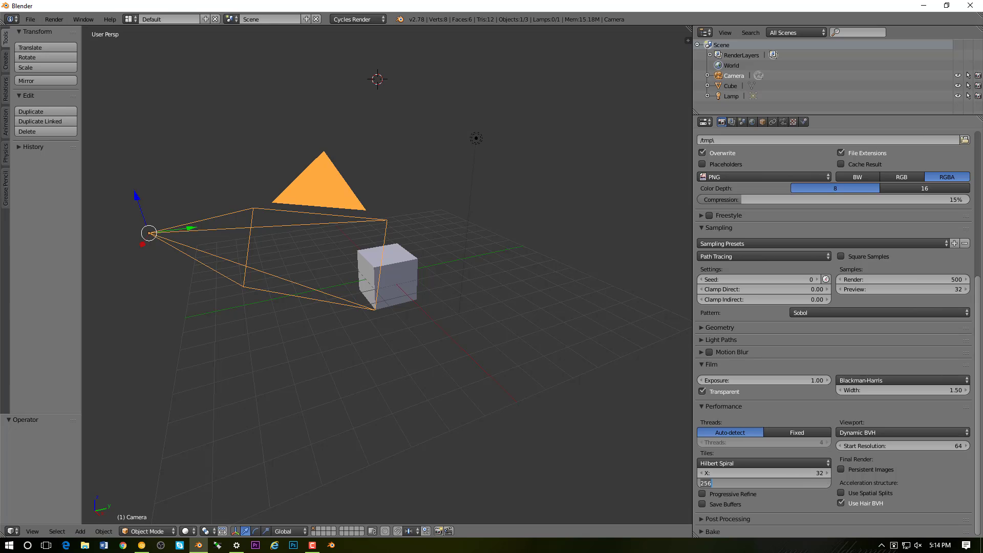
pyautogui.write('32')
pyautogui.press('Return')
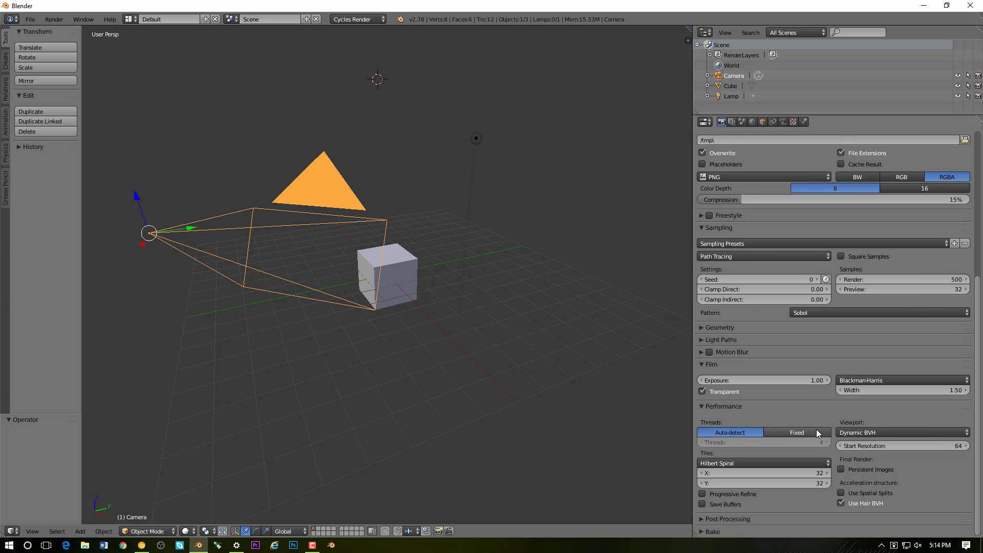
# Step: Enable nodes for the world surface and set the background color to pure white with a value of 1.000
pyautogui.scroll(11, 815, 428)
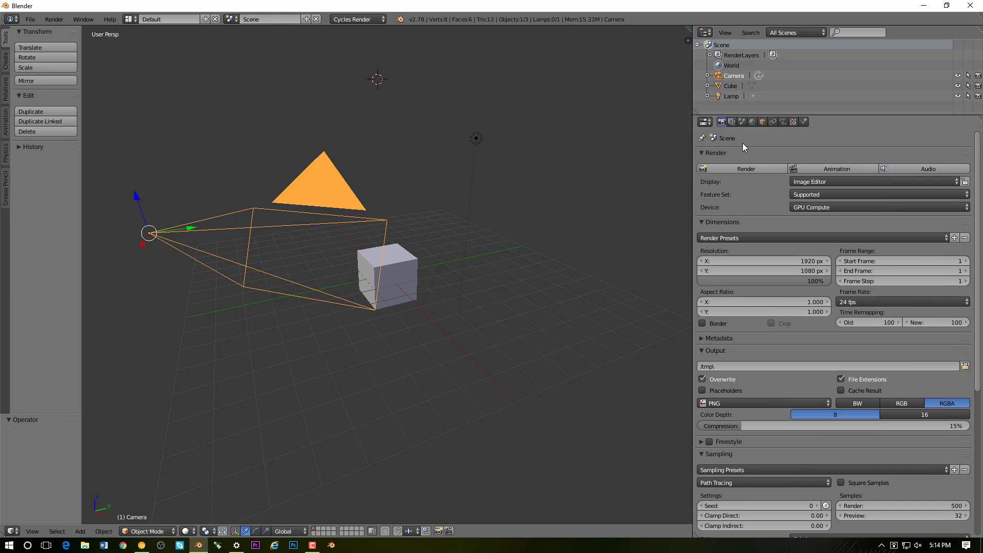
pyautogui.click(752, 121)
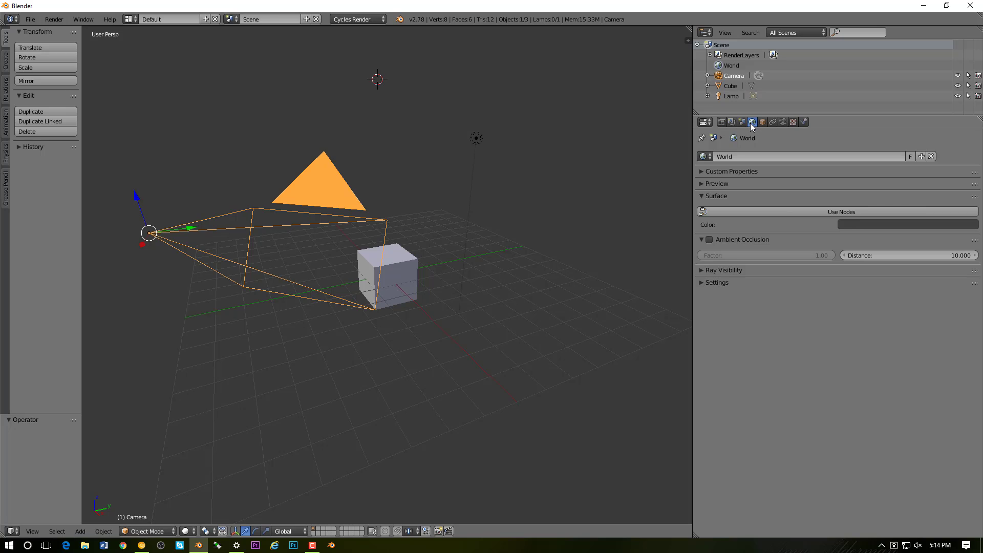
pyautogui.click(828, 214)
pyautogui.click(888, 231)
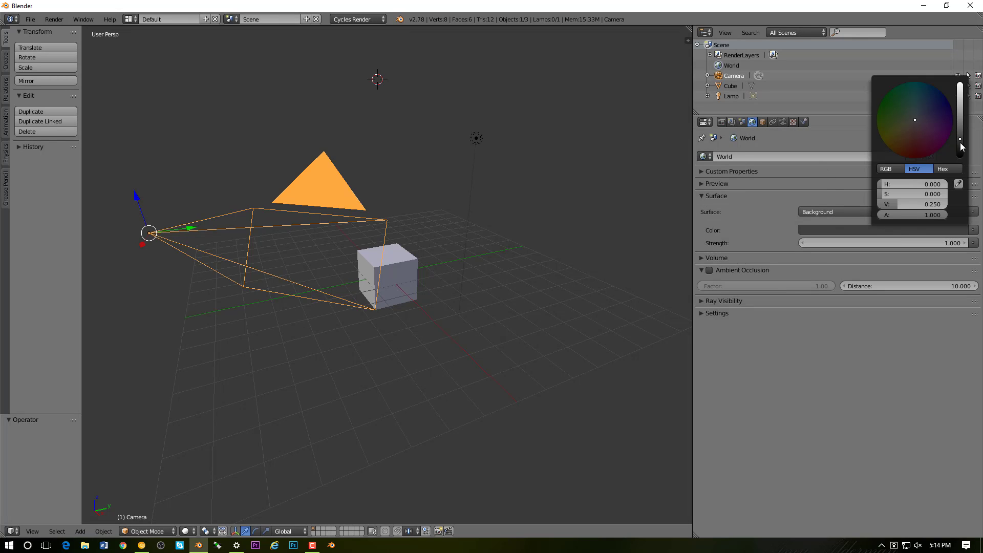
pyautogui.moveTo(960, 143); pyautogui.dragTo(960, 83)
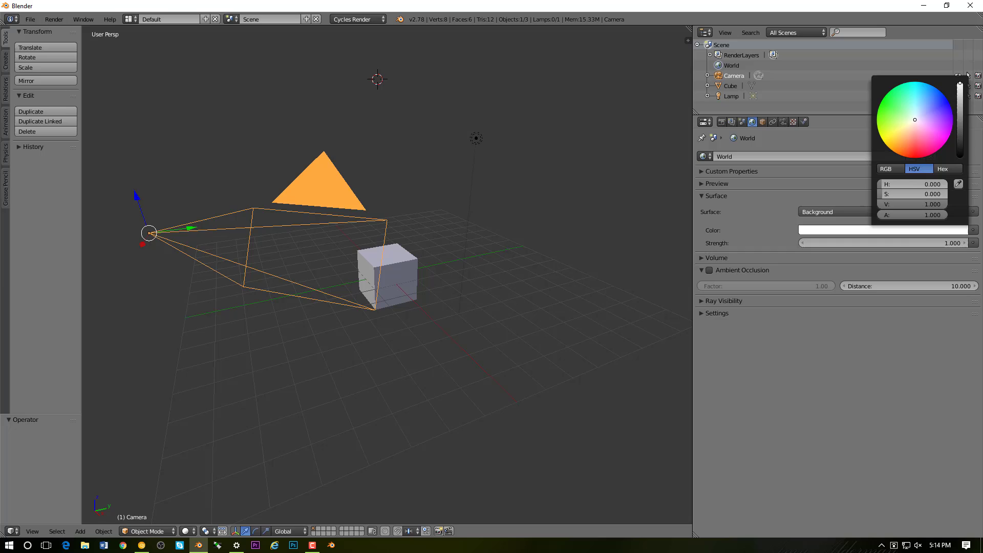
# Step: Try a world background strength of 0, then set it to 0.1
pyautogui.click(929, 240)
pyautogui.write('0')
pyautogui.press('Return')
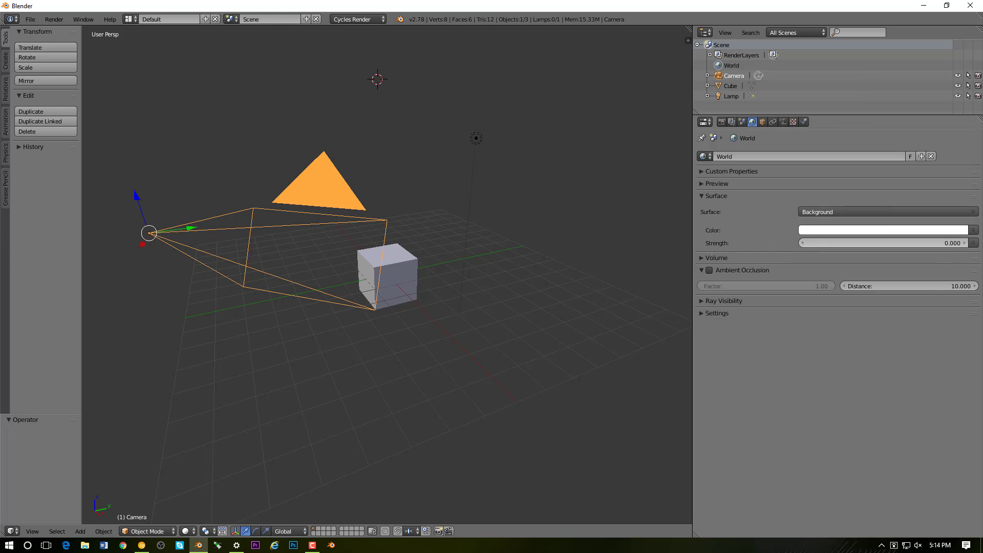
pyautogui.click(909, 239)
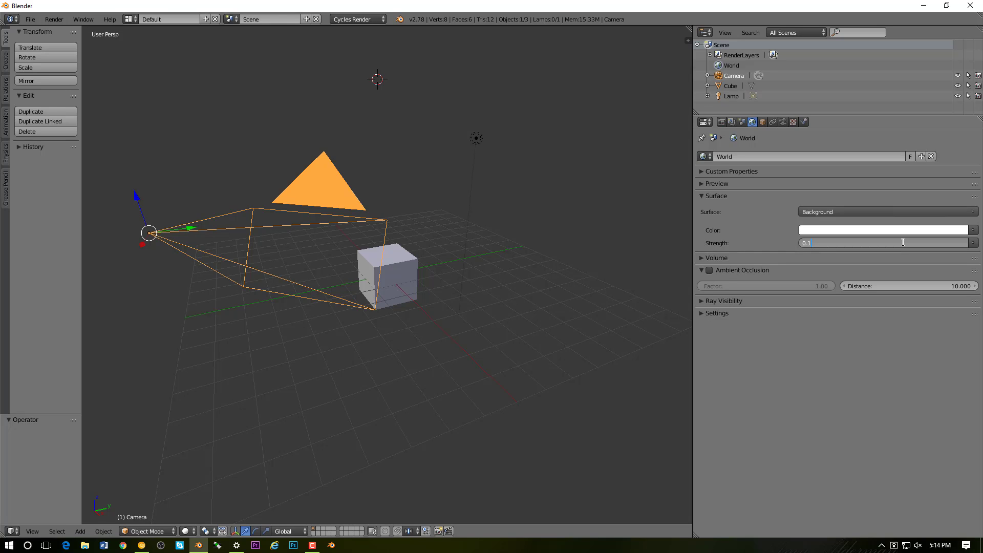
pyautogui.press('Return')
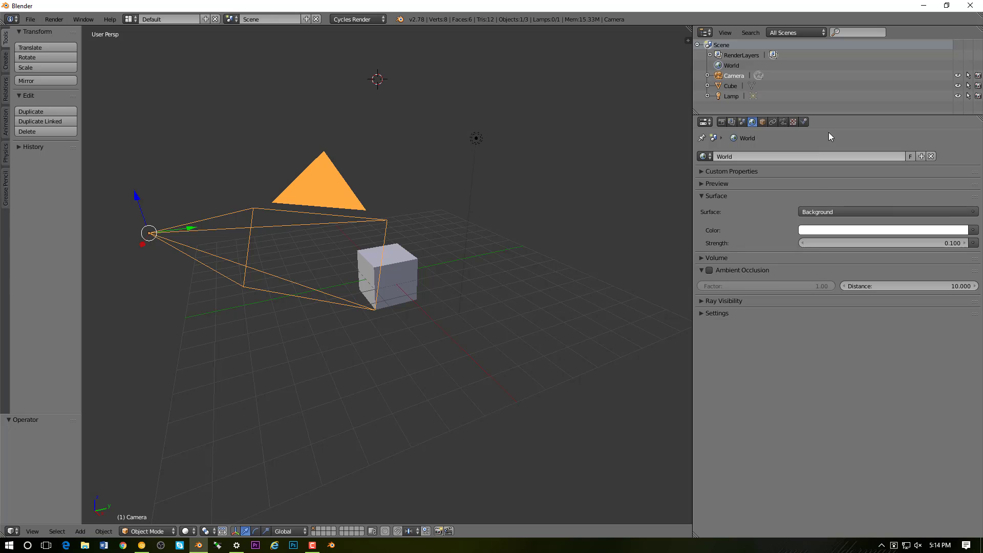
# Step: Delete the lamp from the scene
pyautogui.scroll(2, 567, 209)
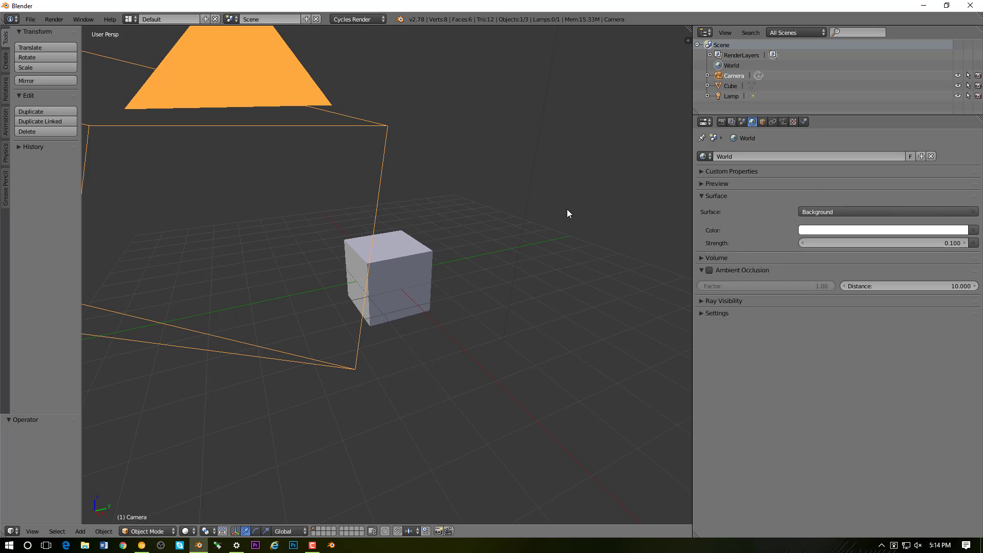
pyautogui.scroll(-4, 566, 209)
pyautogui.scroll(2, 572, 175)
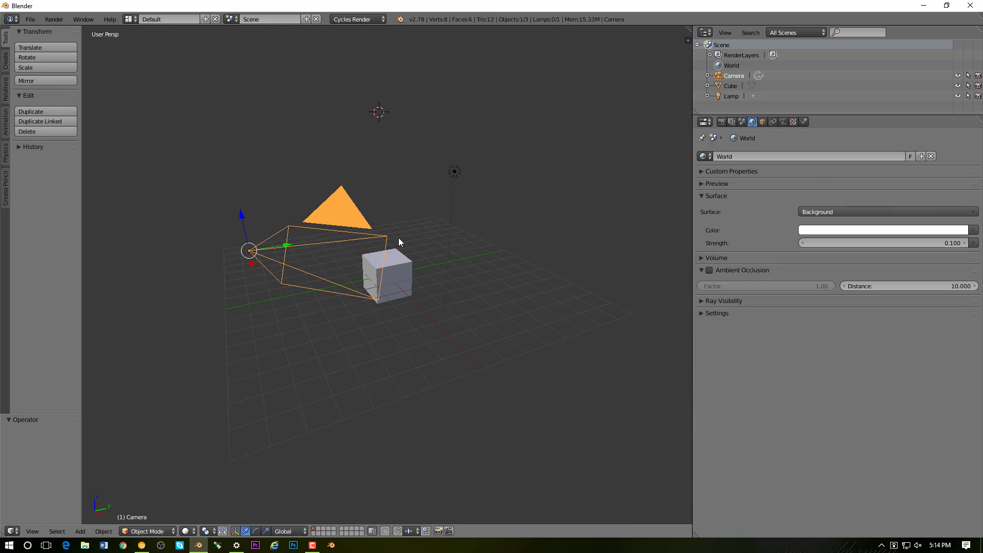
pyautogui.rightClick(453, 172)
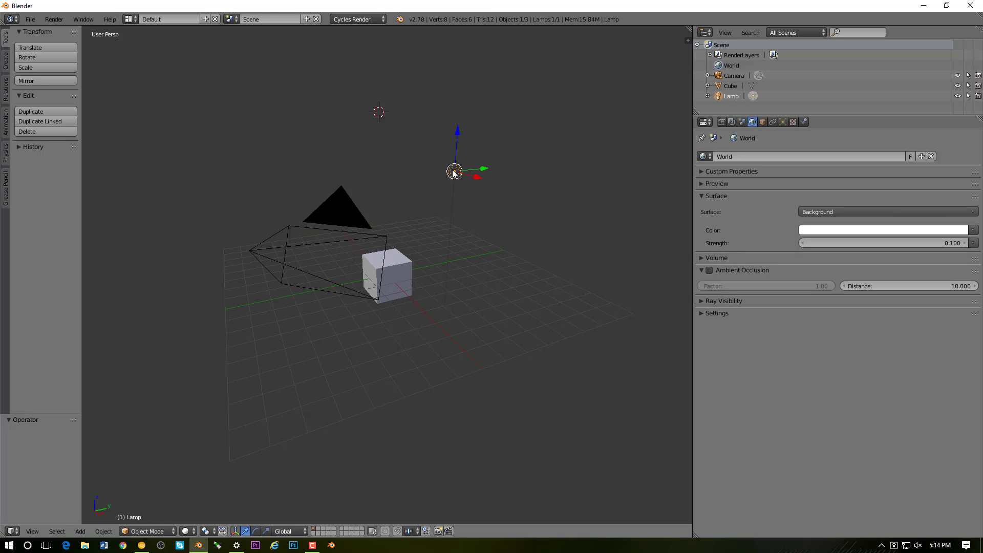
pyautogui.press('x')
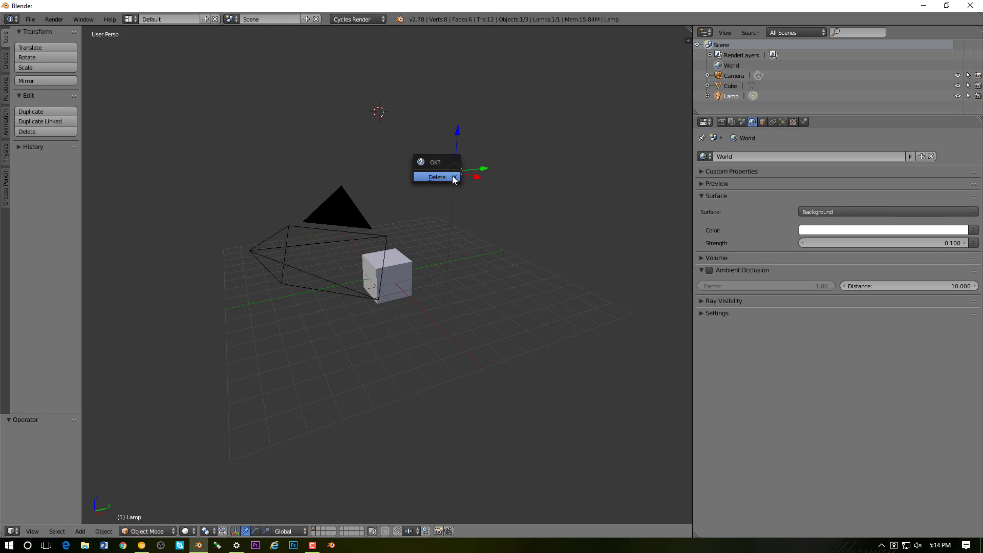
pyautogui.click(453, 176)
# Step: Reset the 3D cursor to the world origin and frame all objects in the view
pyautogui.moveTo(572, 204); pyautogui.dragTo(543, 230, button='middle')
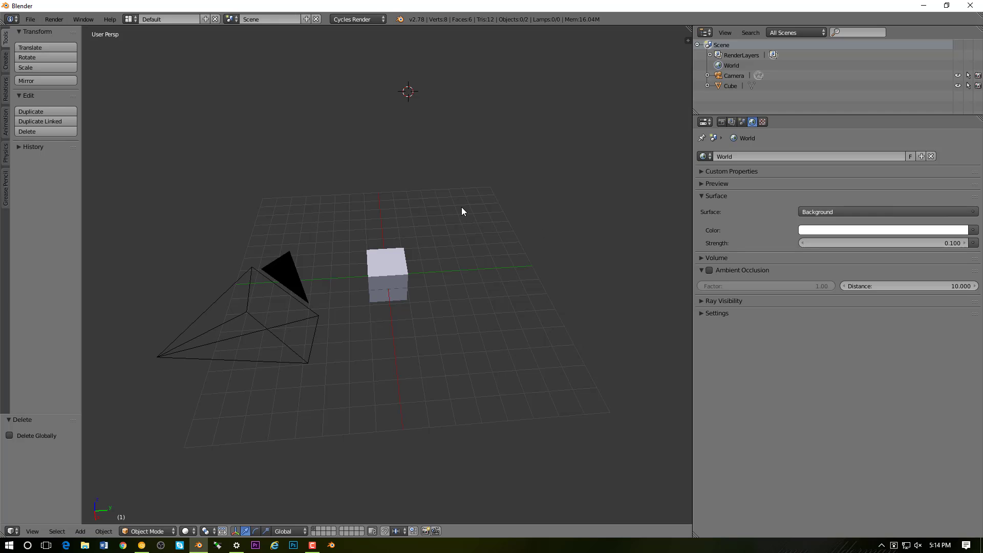
pyautogui.hotkey('shift', 'c')
pyautogui.moveTo(463, 205); pyautogui.dragTo(483, 252, button='middle')
pyautogui.scroll(3, 485, 254)
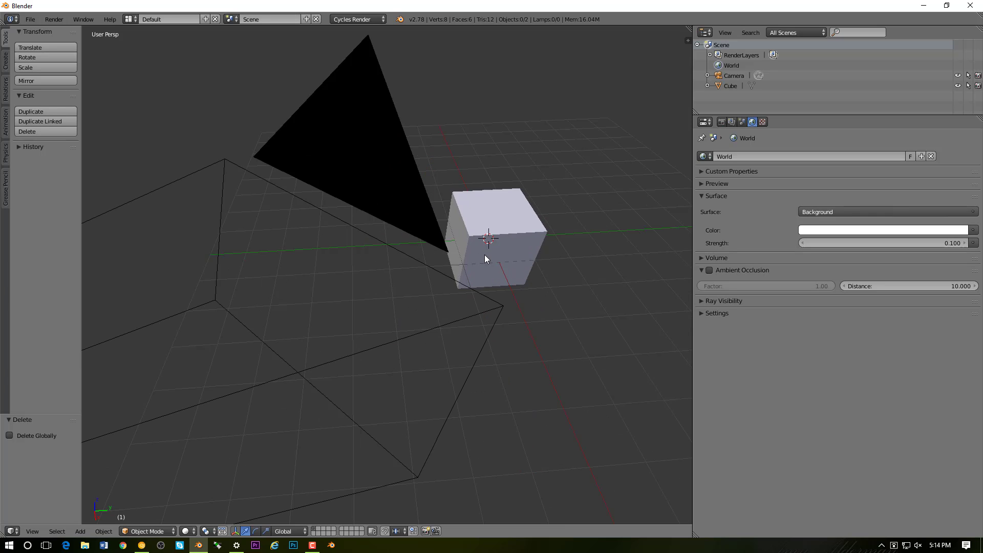
pyautogui.scroll(-3, 479, 286)
pyautogui.moveTo(480, 290); pyautogui.dragTo(485, 271, button='middle')
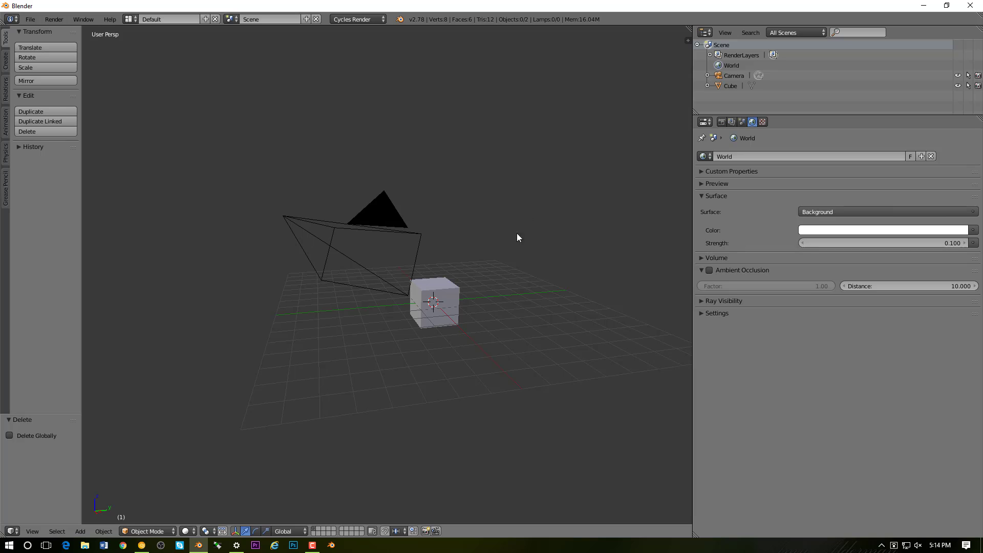
# Step: Add a mesh plane at the origin and scale it up to about 4.9 times its size
pyautogui.moveTo(518, 234); pyautogui.dragTo(470, 279, button='middle')
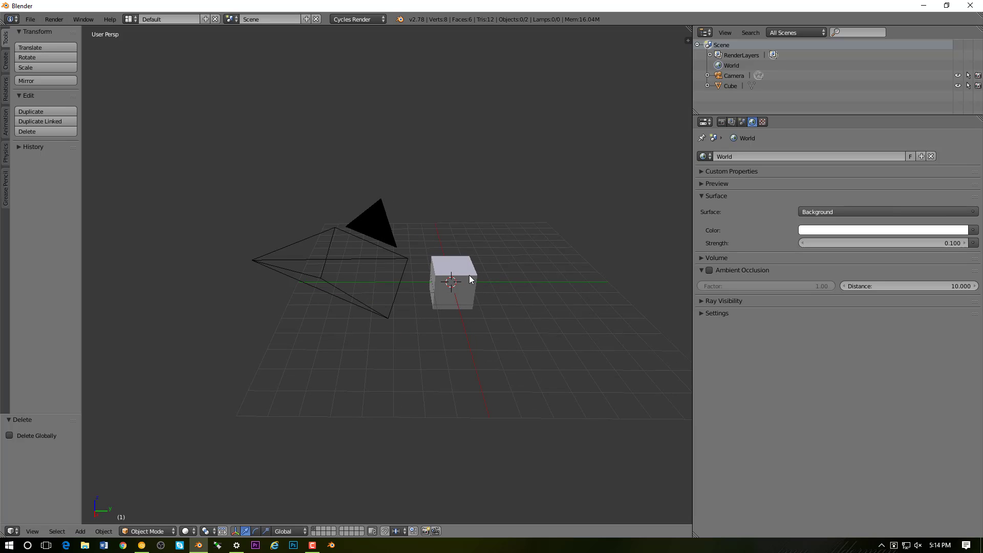
pyautogui.hotkey('shift', 'a')
pyautogui.moveTo(477, 271)
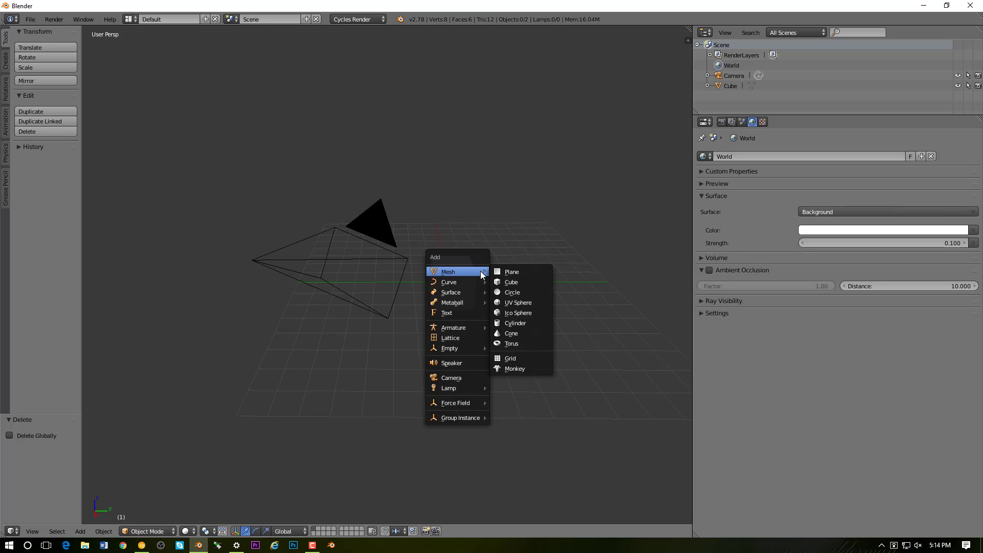
pyautogui.click(512, 271)
pyautogui.press('s')
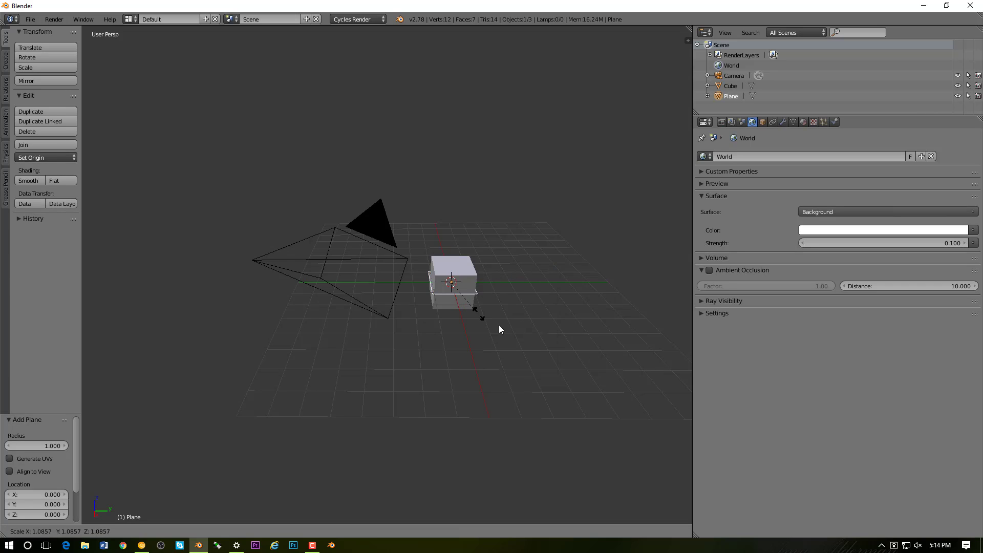
pyautogui.click(604, 382)
# Step: Raise the plane about 9.14 units along the Z axis so it sits above the cube
pyautogui.moveTo(448, 248); pyautogui.dragTo(460, 45)
pyautogui.scroll(-5, 459, 153)
pyautogui.scroll(3, 460, 159)
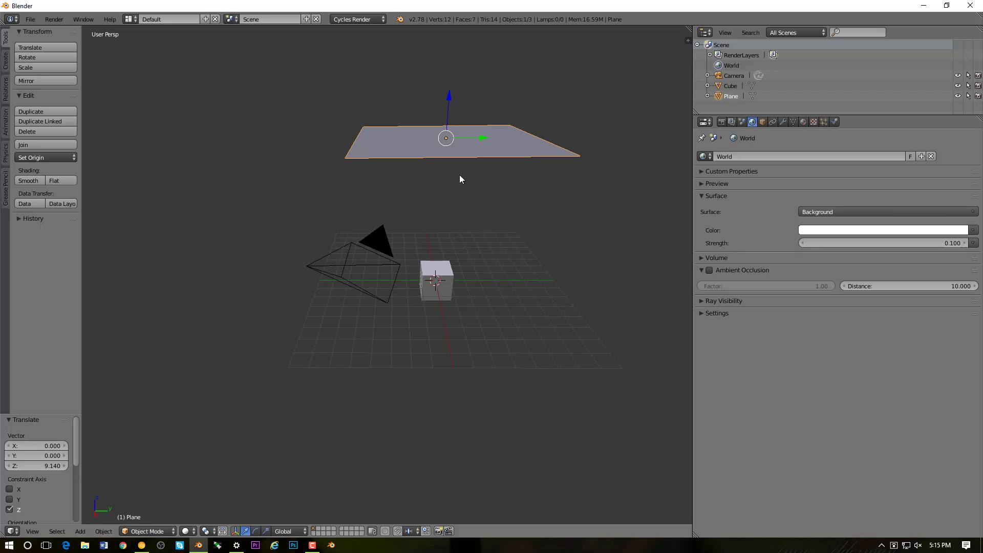
pyautogui.scroll(2, 502, 159)
pyautogui.scroll(-2, 548, 143)
pyautogui.moveTo(569, 156); pyautogui.dragTo(634, 137, button='middle')
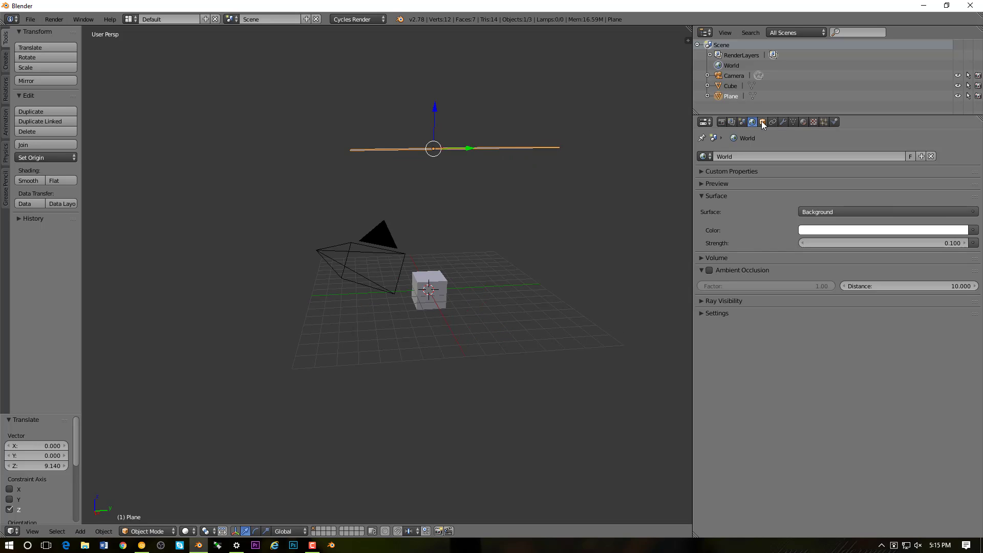
pyautogui.moveTo(460, 147); pyautogui.dragTo(585, 139, button='middle')
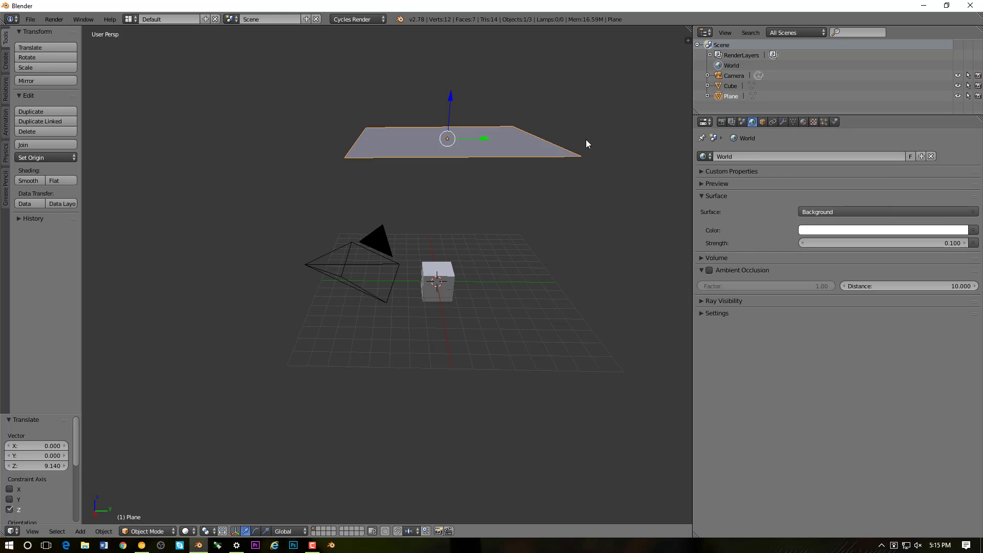
# Step: Turn off Camera ray visibility for the plane in its Cycles object settings
pyautogui.click(762, 122)
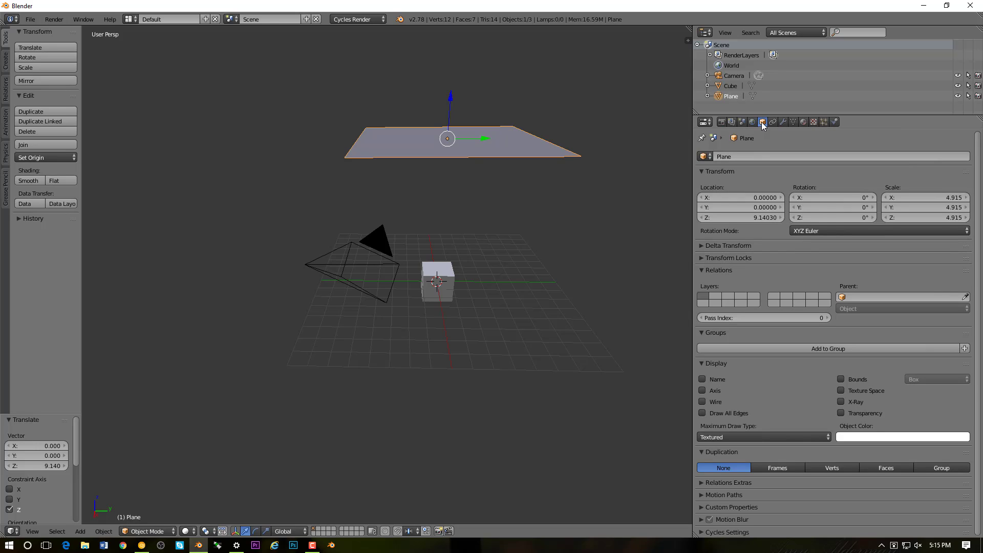
pyautogui.click(746, 532)
pyautogui.scroll(-4, 771, 471)
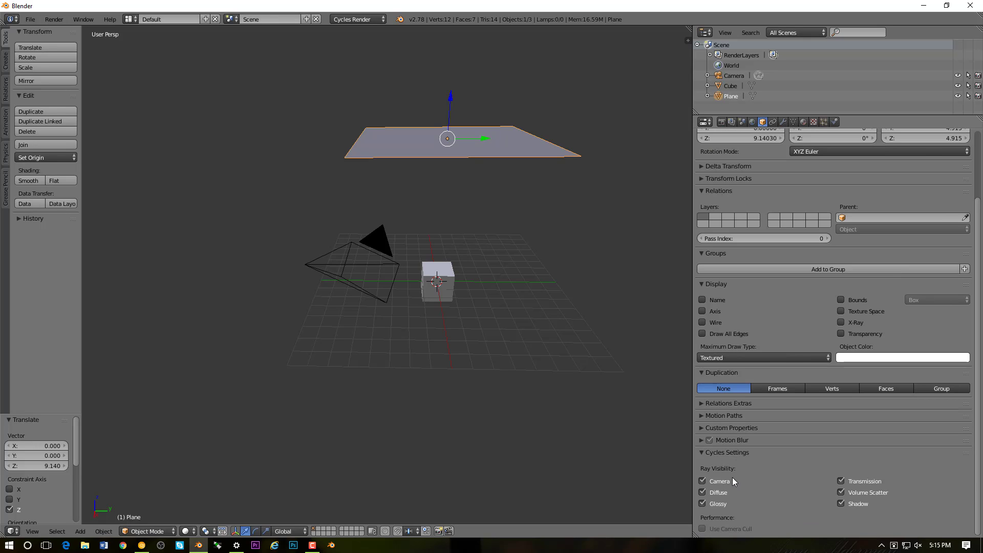
pyautogui.click(702, 478)
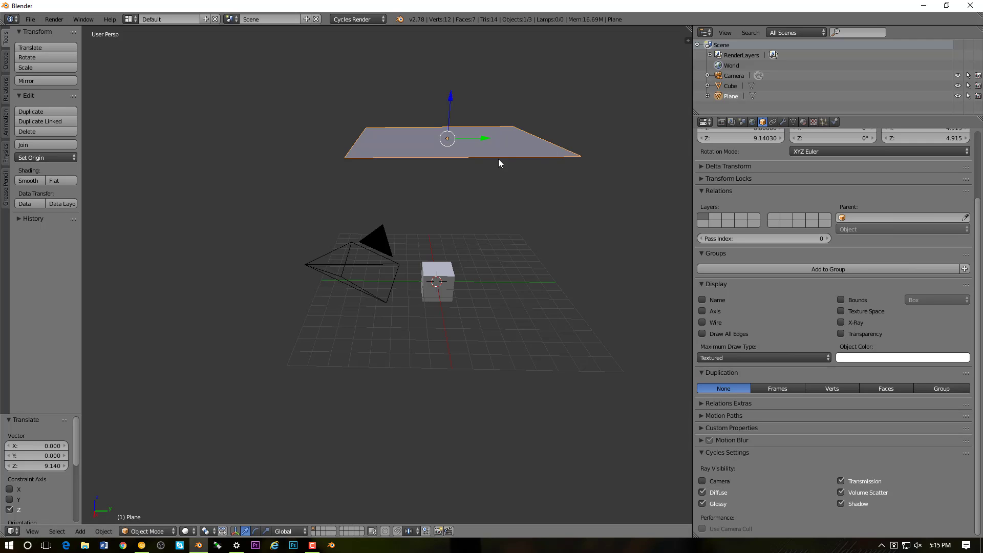
pyautogui.moveTo(499, 159); pyautogui.dragTo(524, 153, button='middle')
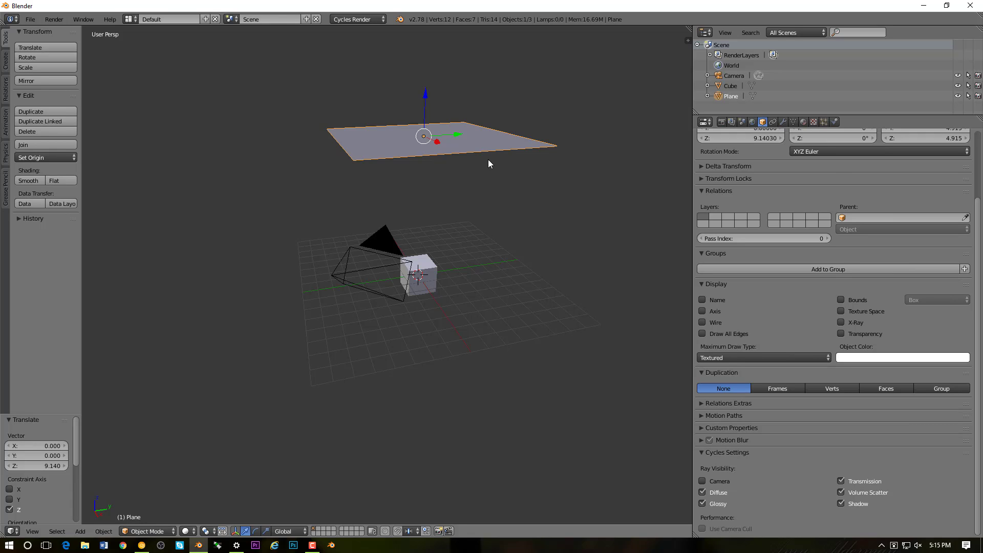
# Step: Examine the plane's placement above the cube and camera from several angles and review its object settings
pyautogui.moveTo(509, 155); pyautogui.dragTo(479, 126, button='middle')
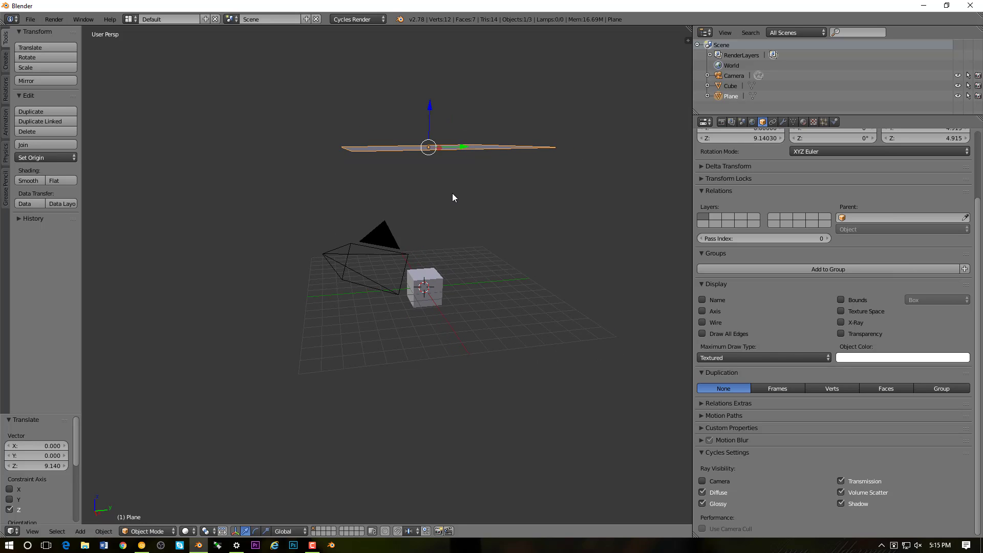
pyautogui.moveTo(460, 131); pyautogui.dragTo(520, 185, button='middle')
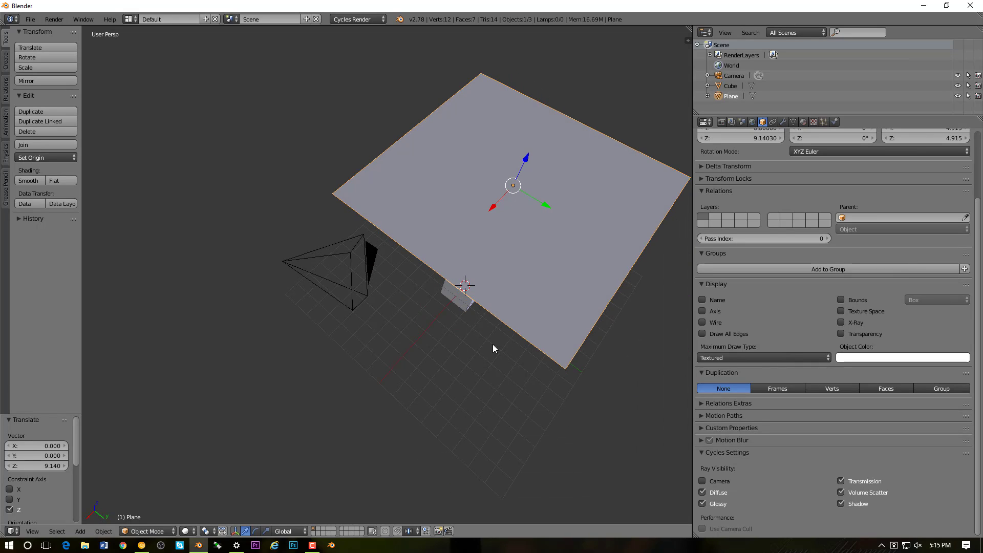
pyautogui.moveTo(492, 233); pyautogui.dragTo(522, 215, button='middle')
pyautogui.scroll(5, 816, 336)
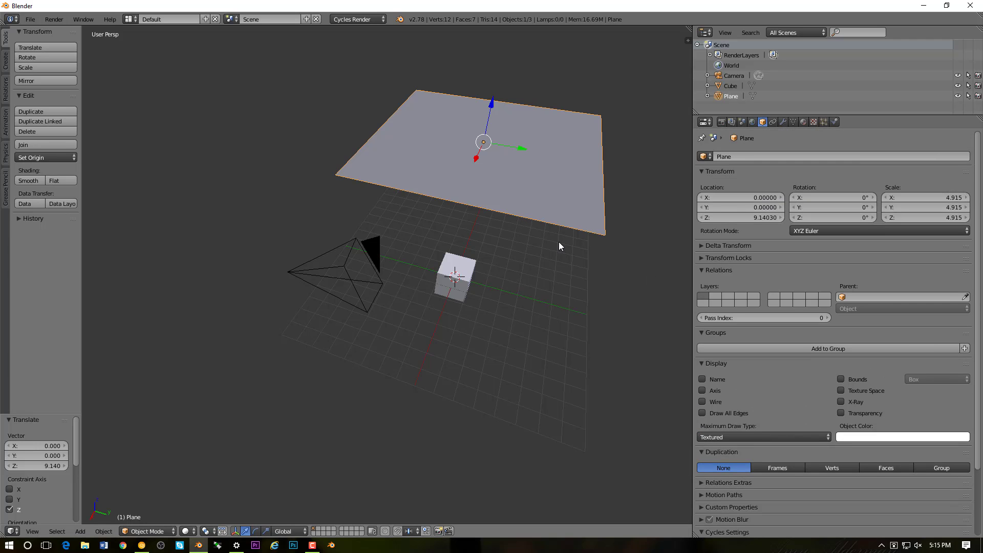
pyautogui.scroll(-5, 532, 241)
pyautogui.scroll(6, 515, 239)
pyautogui.scroll(-3, 515, 238)
pyautogui.moveTo(516, 239); pyautogui.dragTo(448, 220, button='middle')
pyautogui.scroll(4, 428, 231)
pyautogui.scroll(-3, 428, 231)
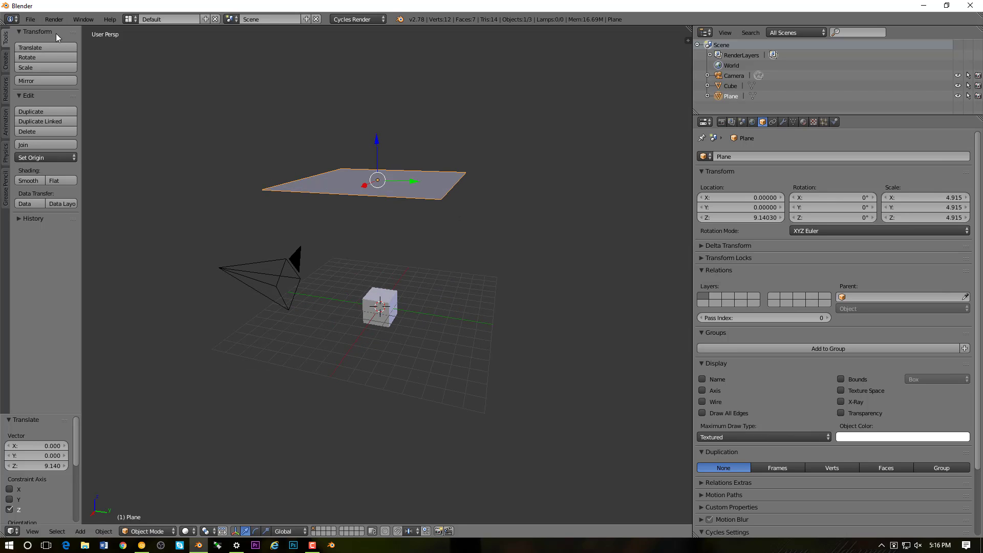
pyautogui.moveTo(329, 131); pyautogui.dragTo(392, 151, button='middle')
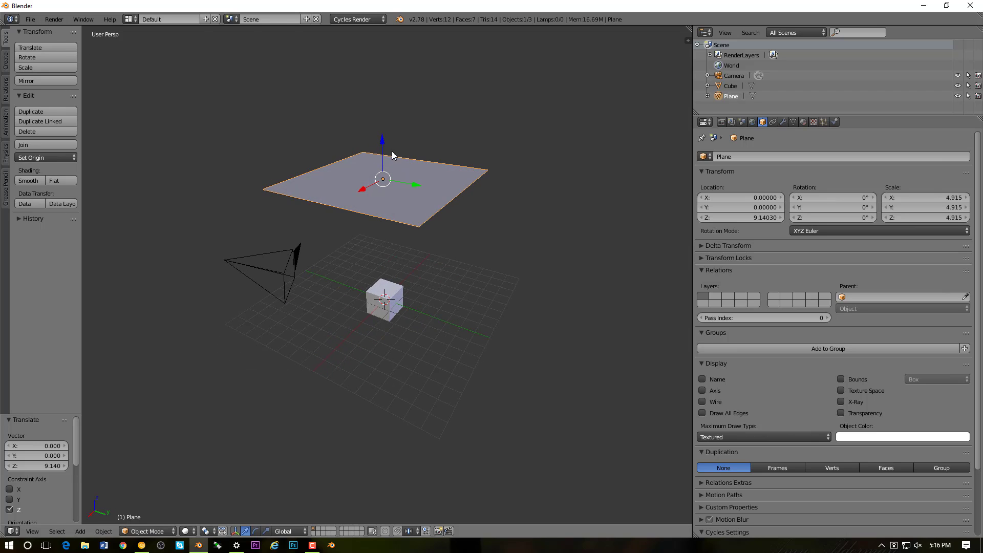
# Step: Load the factory settings to restore Blender's original default scene
pyautogui.click(29, 20)
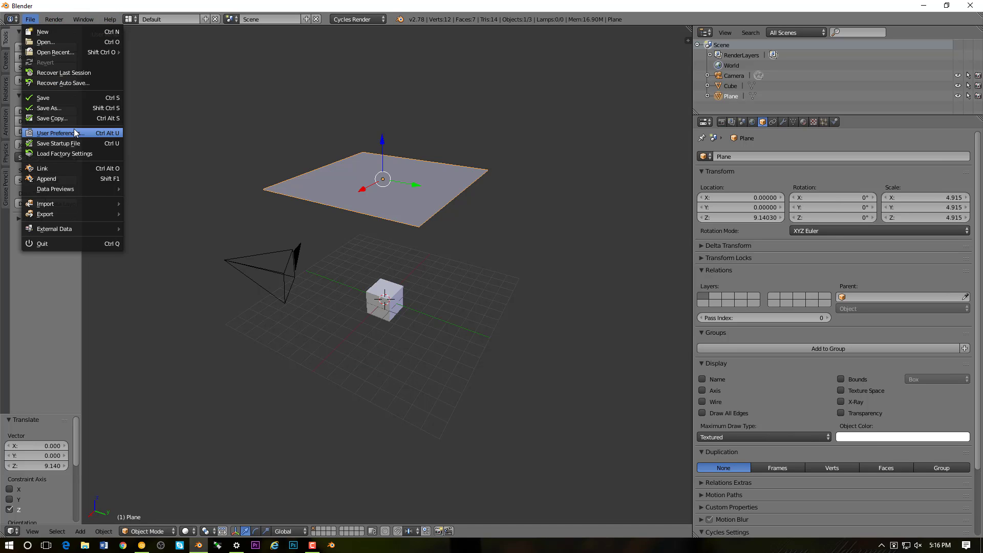
pyautogui.click(69, 154)
pyautogui.click(75, 156)
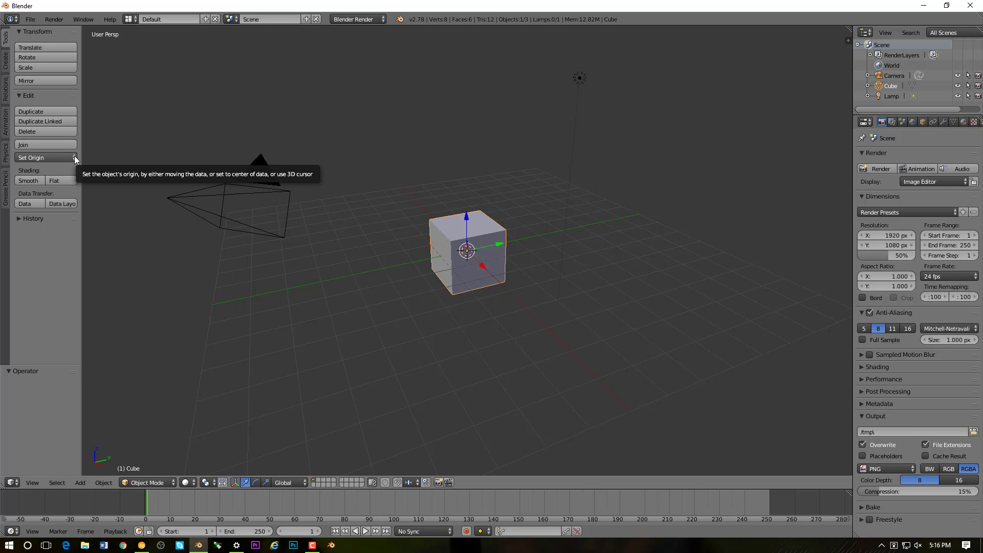
pyautogui.hotkey('alt', 'Tab')
pyautogui.press('Tab')
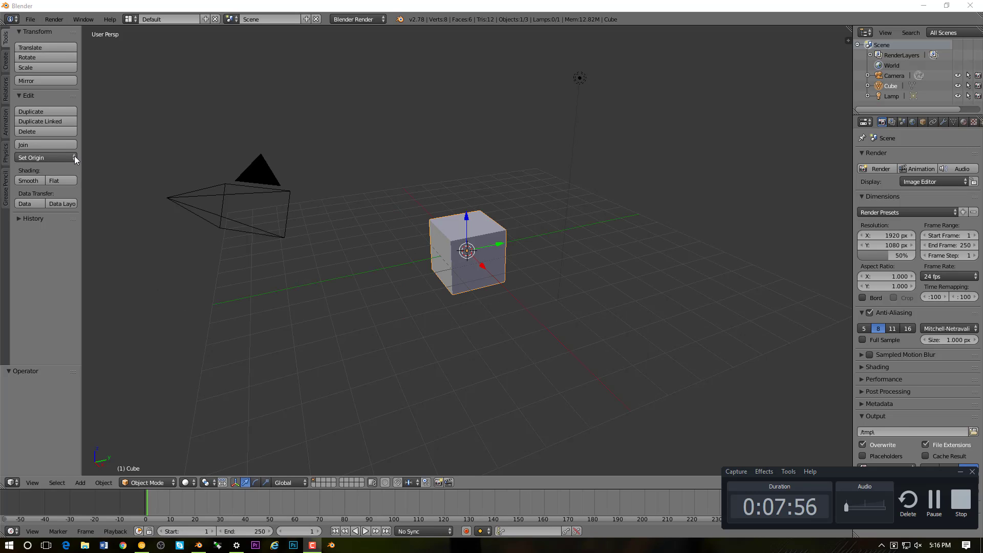